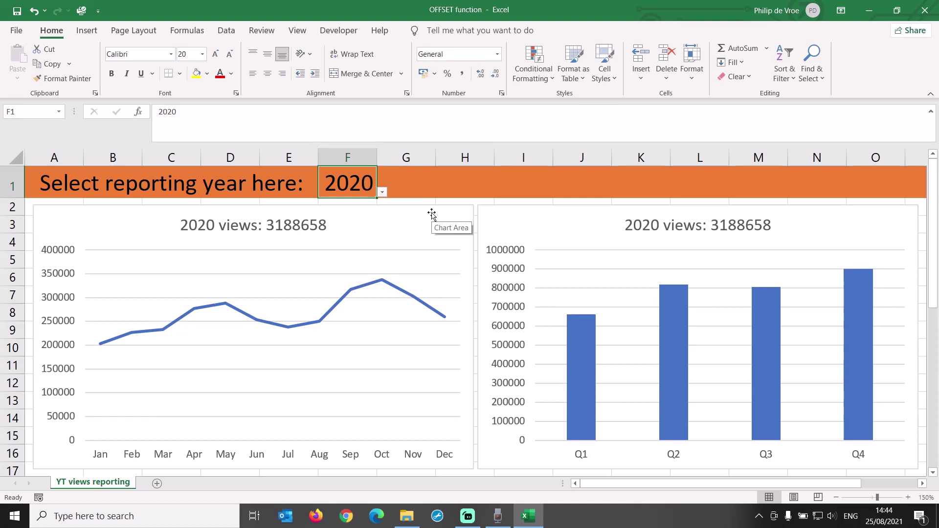
Examine the monthly line chart, the quarterly column chart with its Q1–Q4 axis, and the reporting year label
left_click(431, 214)
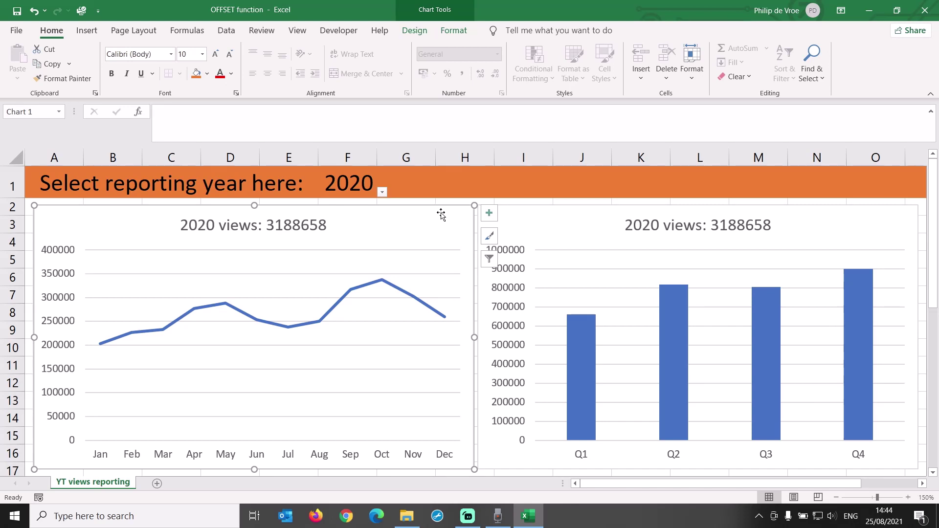
left_click(587, 217)
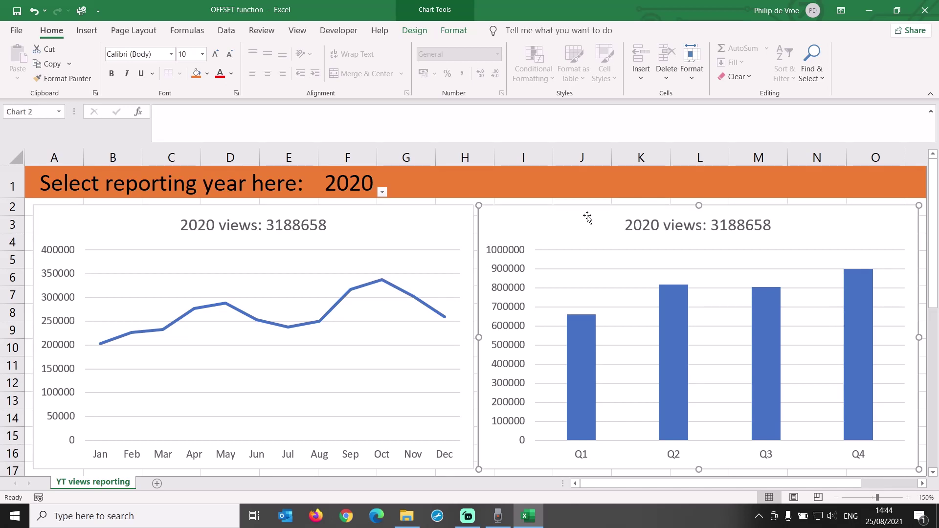
left_click(579, 459)
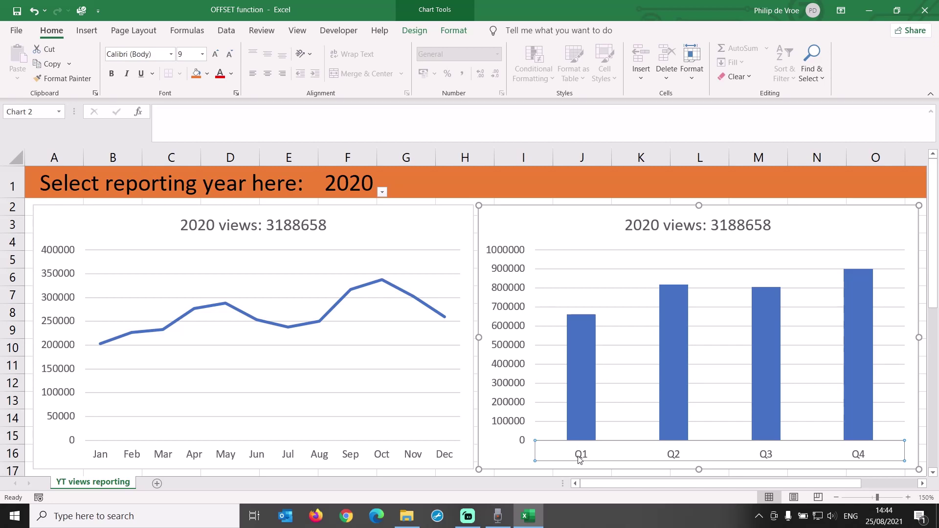
left_click(274, 181)
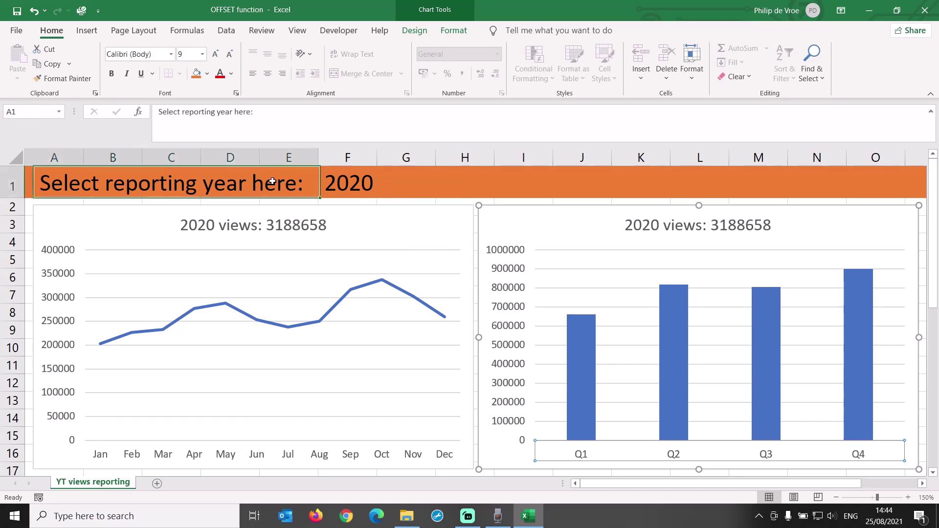
Switch the reporting year in cell F1 through 2017, 2018, 2019, 2020 and 2021 one after another
left_click(336, 181)
left_click(381, 192)
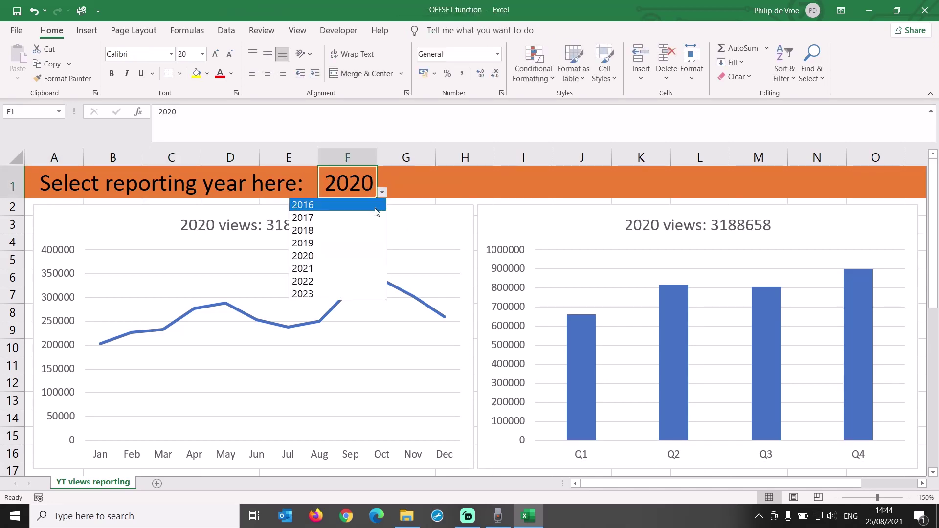
left_click(375, 218)
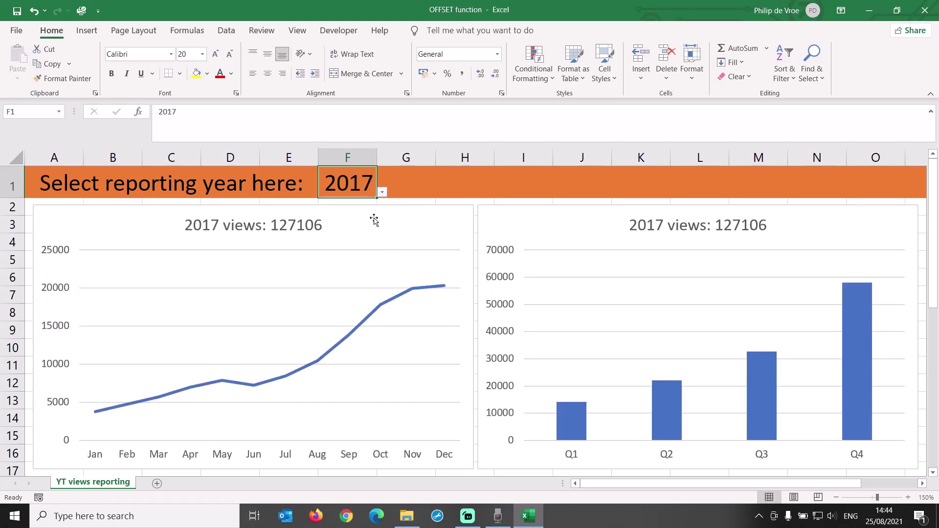
left_click(382, 192)
left_click(375, 235)
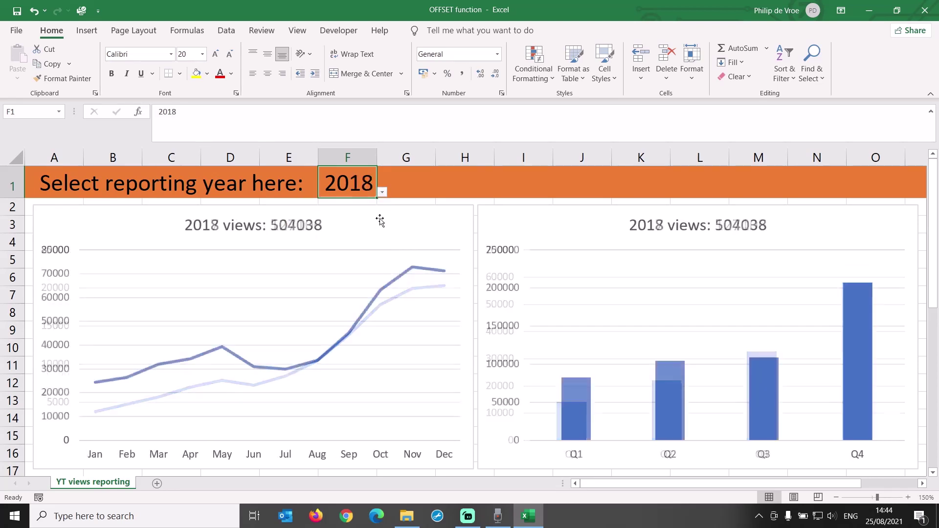
left_click(382, 192)
left_click(373, 231)
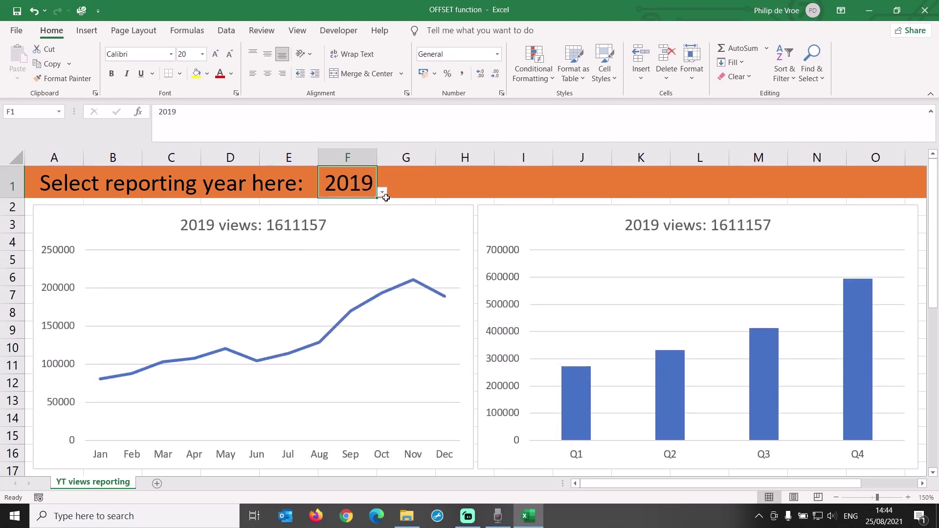
left_click(382, 192)
left_click(369, 254)
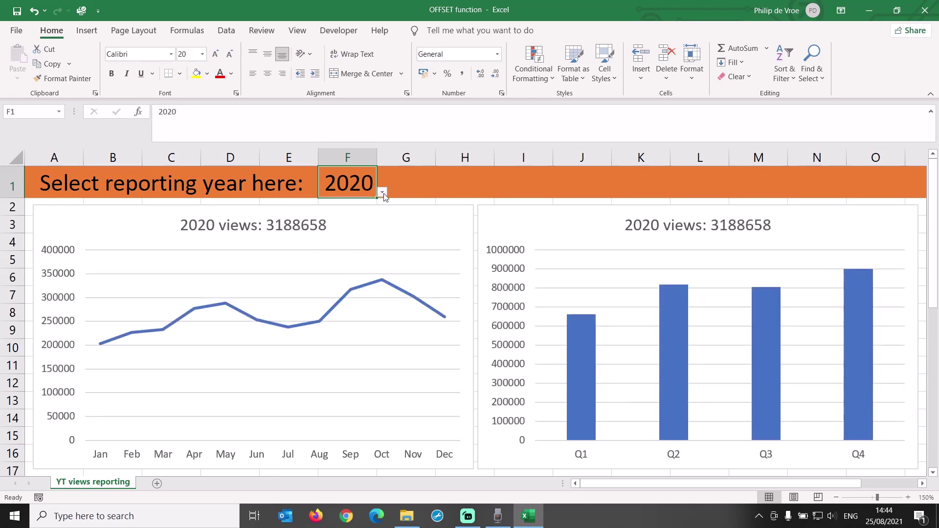
left_click(382, 192)
left_click(363, 267)
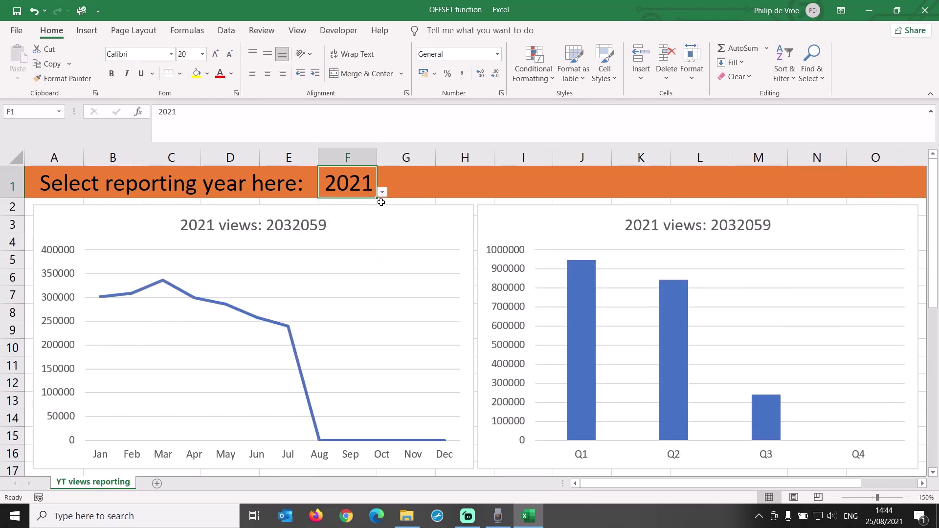
Check the years offered for reporting, and inspect the line chart's data series around July 2021
left_click(382, 192)
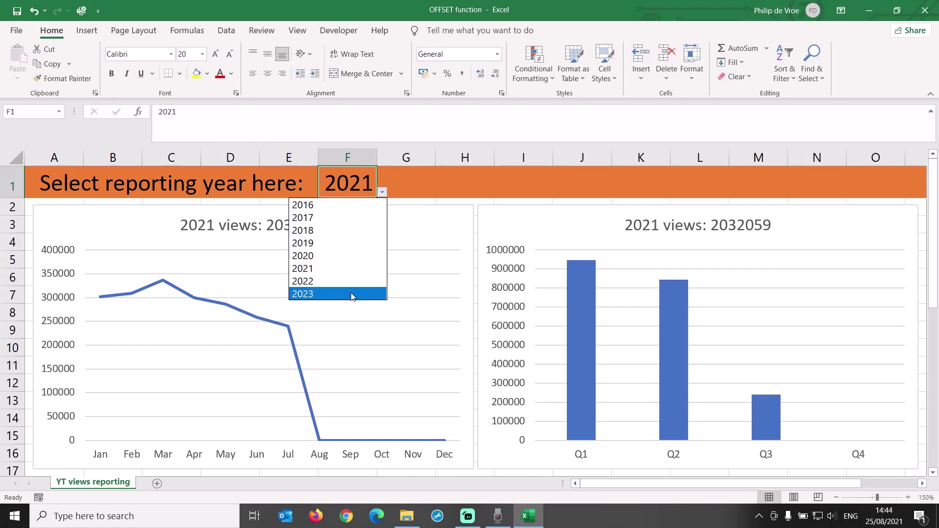
left_click(290, 338)
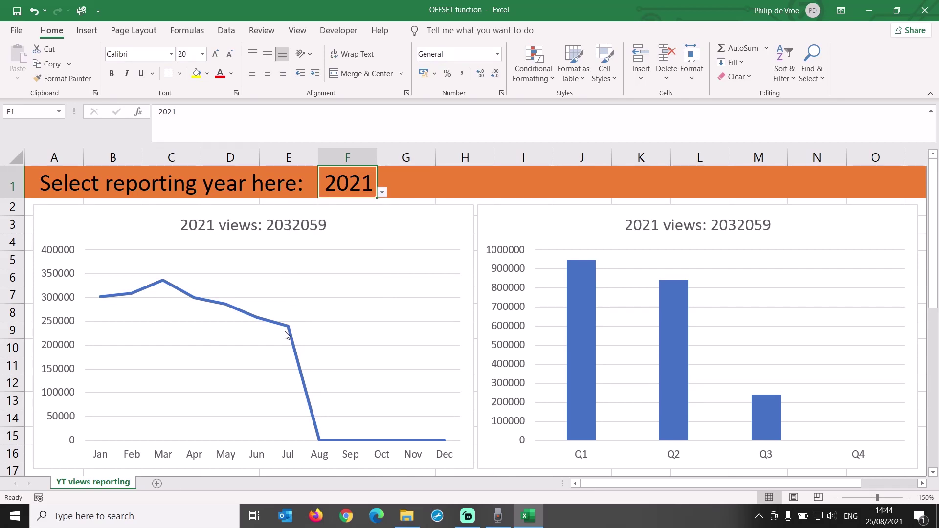
left_click(288, 327)
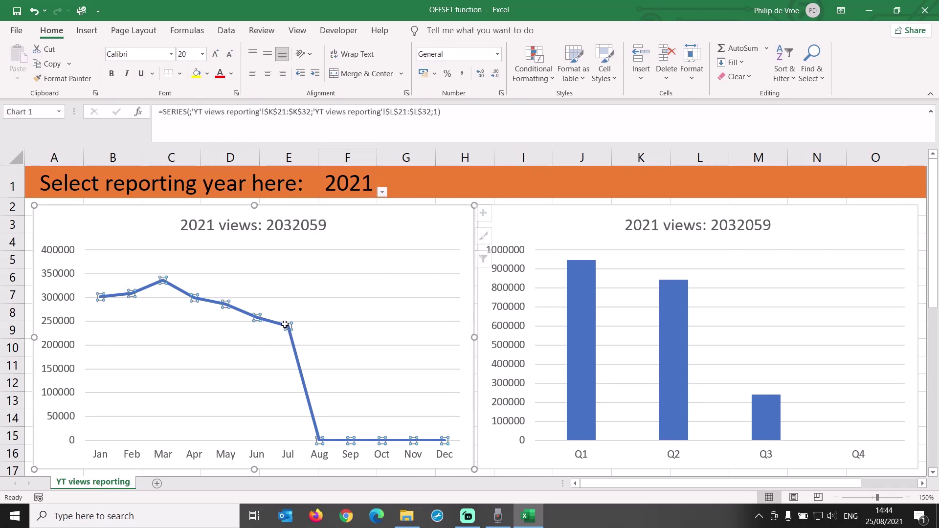
Set the reporting year to 2017 and inspect the series formulas behind the line chart and the column chart
left_click(382, 192)
left_click(373, 217)
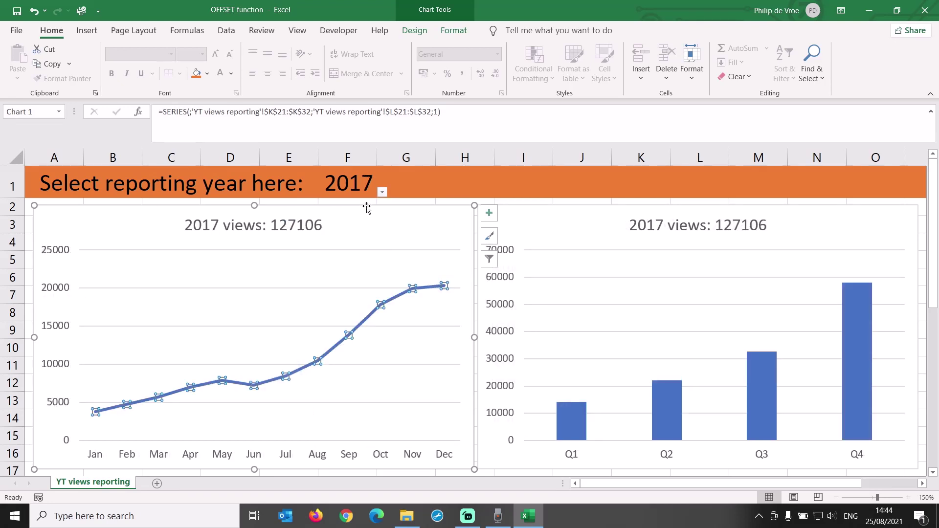
left_click(277, 112)
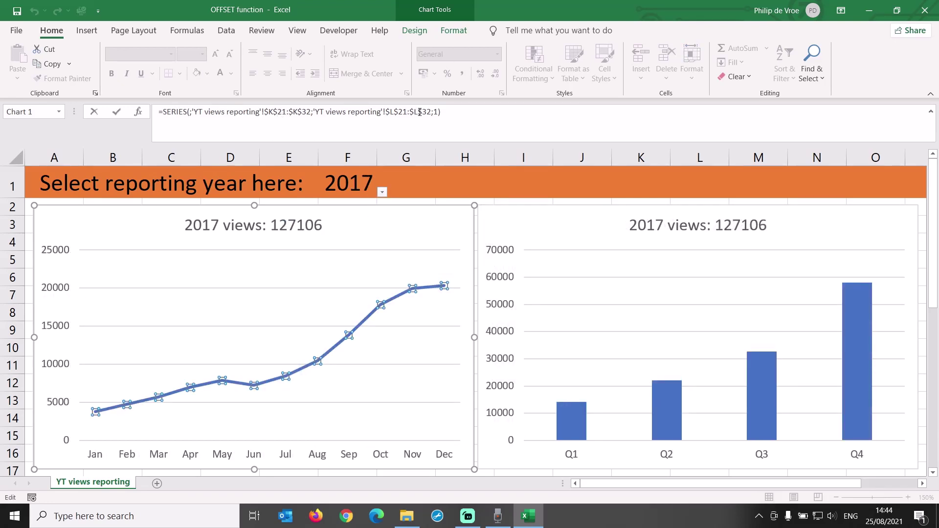
left_click(573, 414)
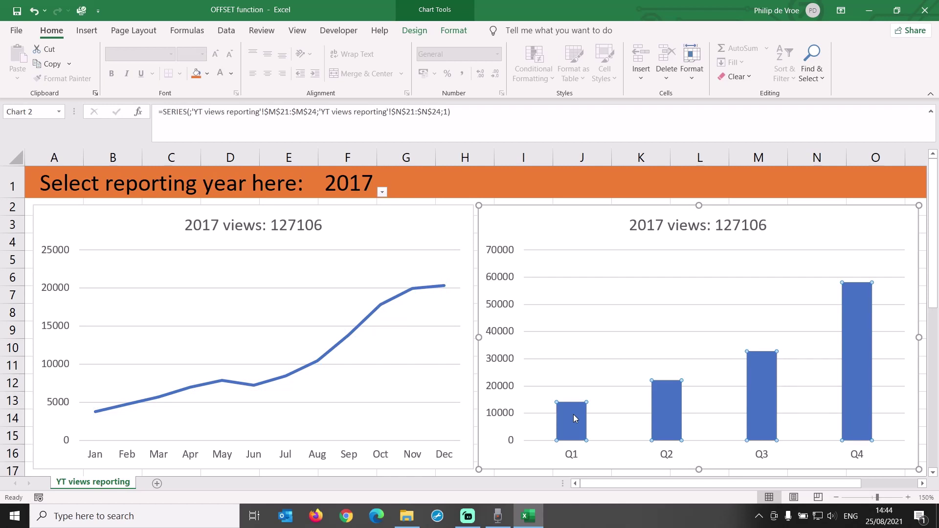
left_click(294, 113)
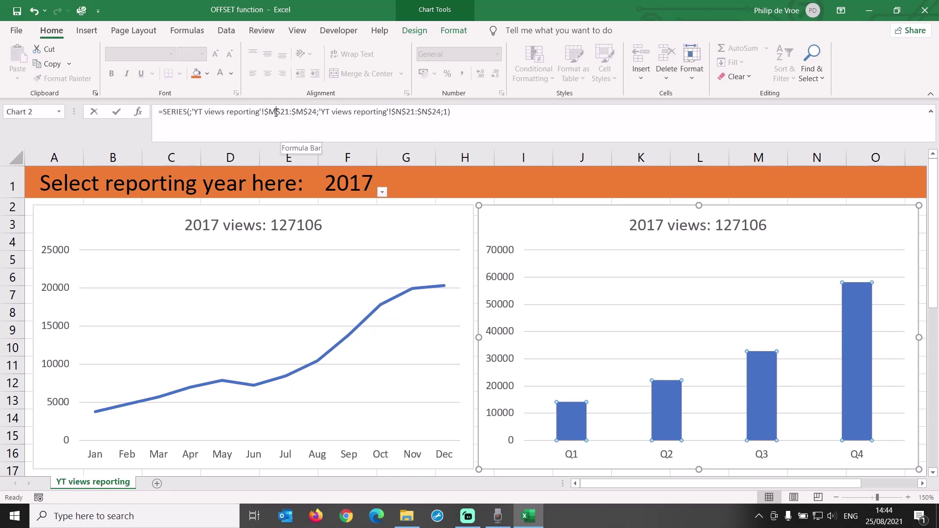
Change the reporting year to 2018, to 2019 and to 2020 in turn to compare both charts
left_click(382, 192)
left_click(373, 233)
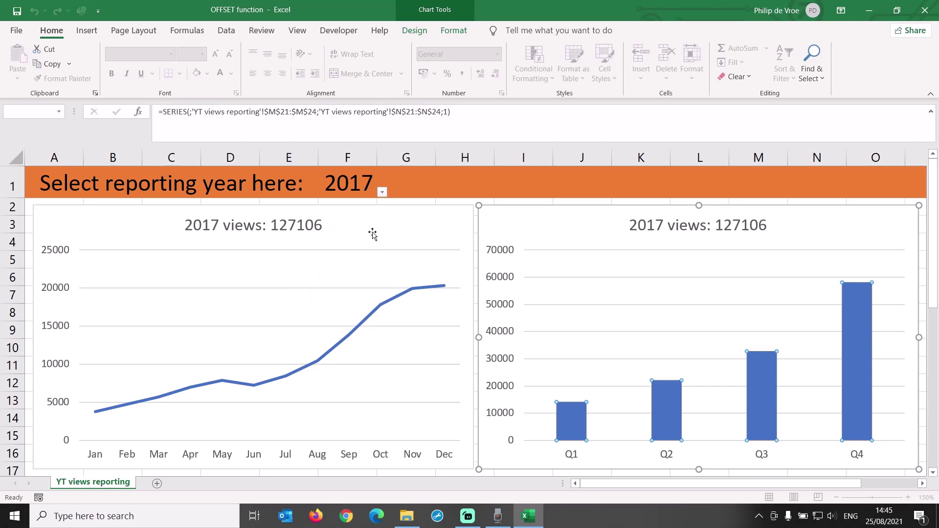
left_click(383, 194)
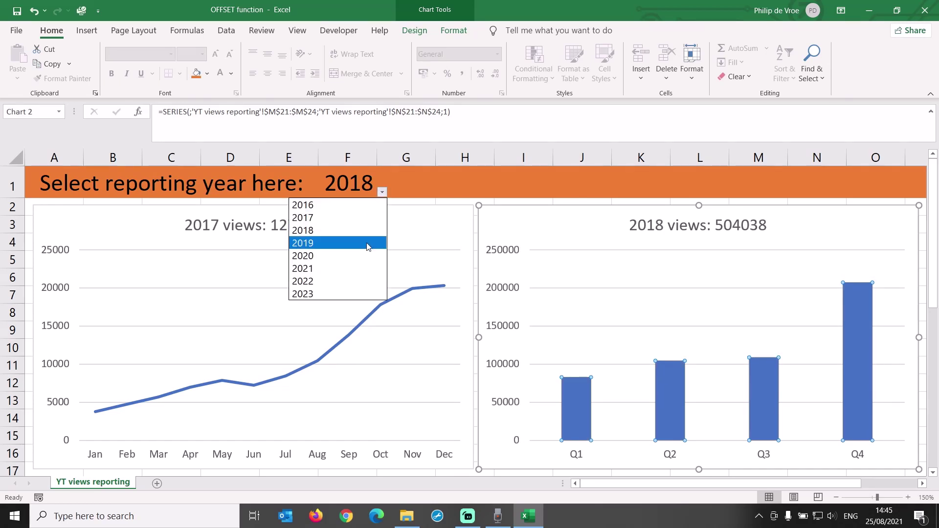
left_click(366, 244)
left_click(383, 192)
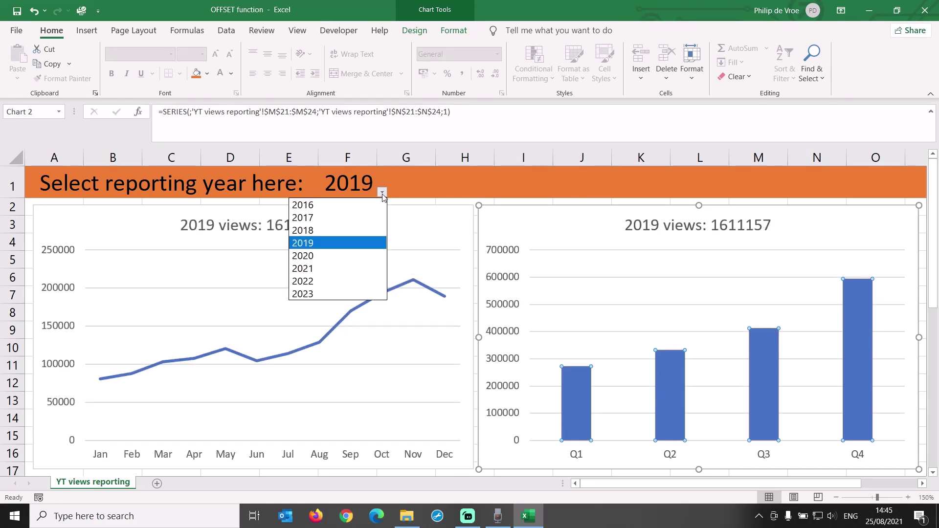
left_click(364, 255)
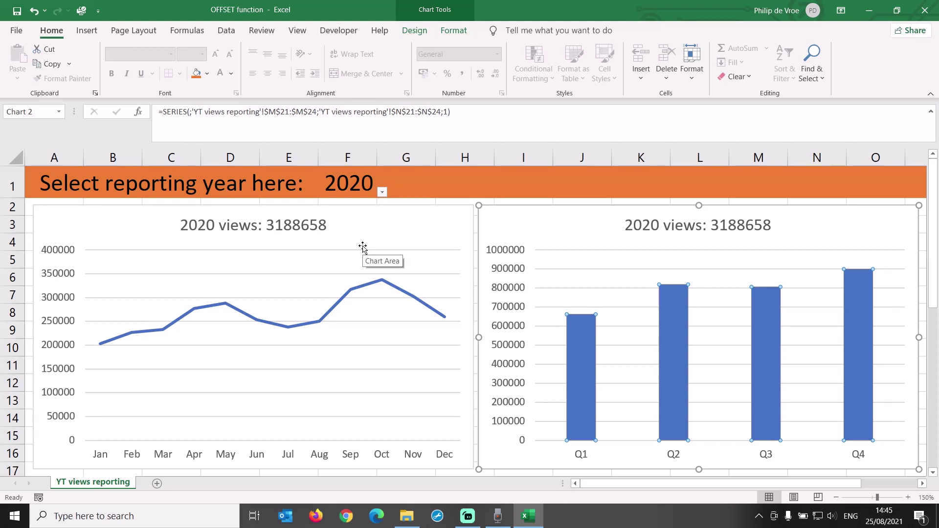
Cycle the reporting year once more from 2017 through 2018, 2019 and 2020 up to 2021
left_click(382, 193)
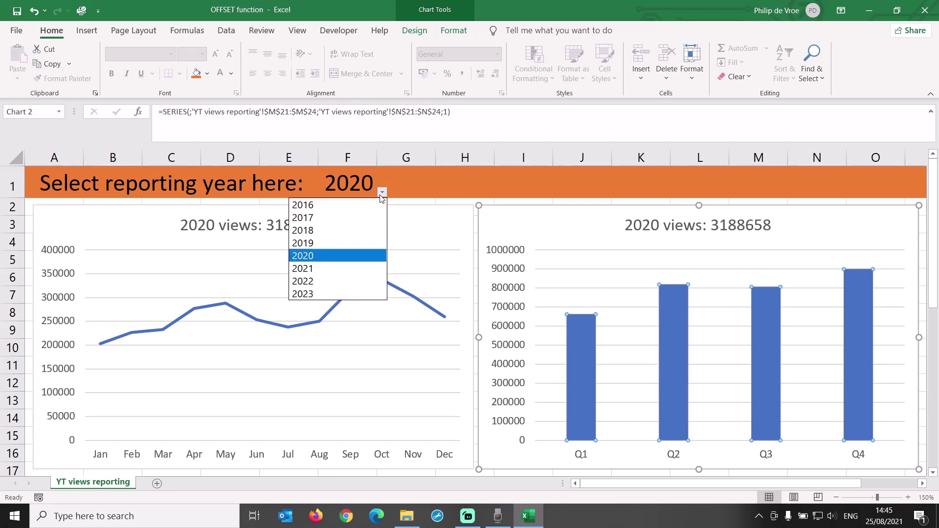
left_click(373, 217)
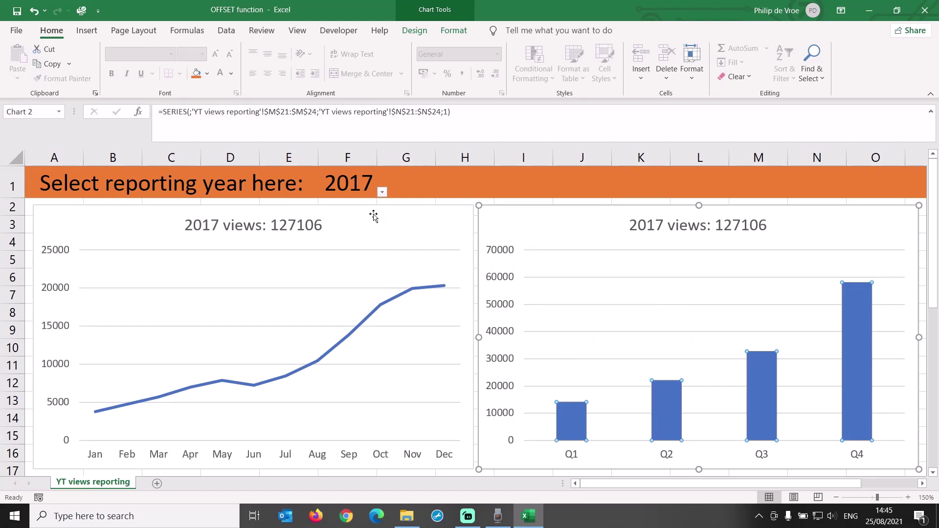
left_click(382, 192)
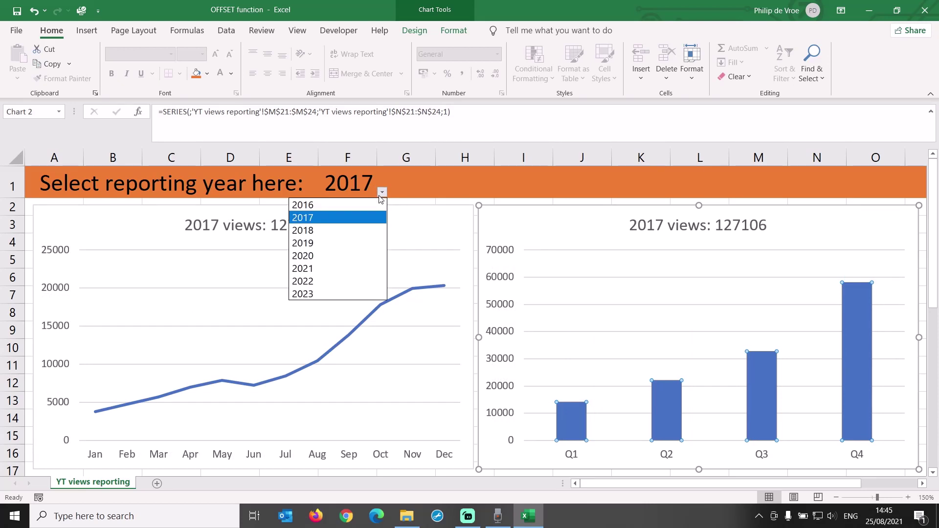
left_click(376, 232)
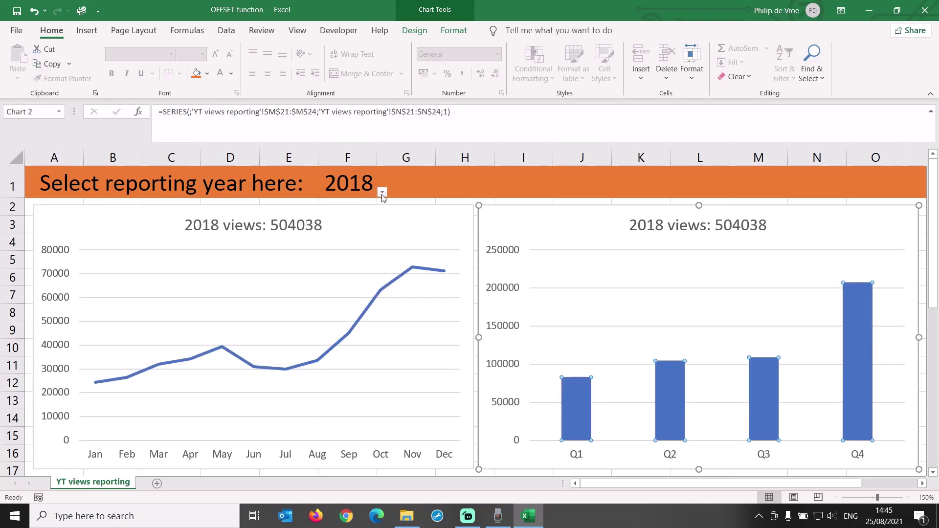
left_click(382, 192)
left_click(376, 242)
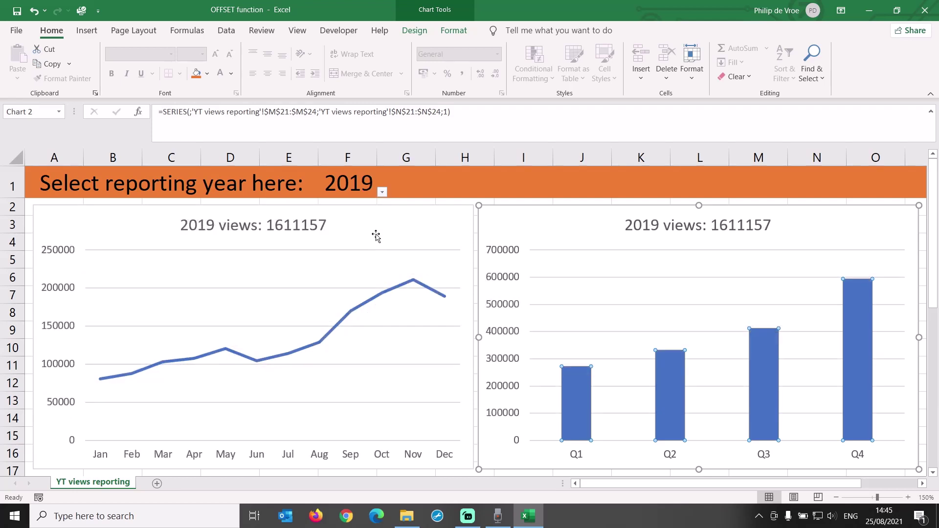
left_click(382, 194)
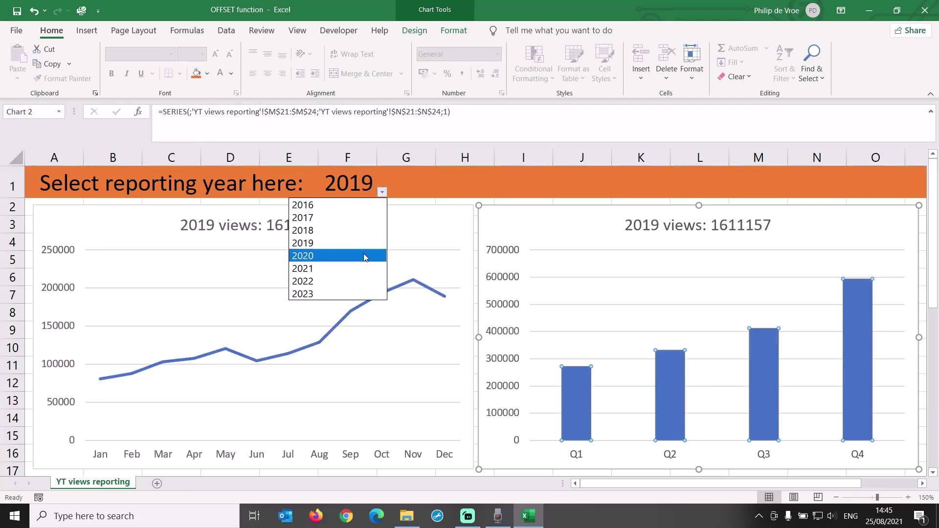
left_click(366, 253)
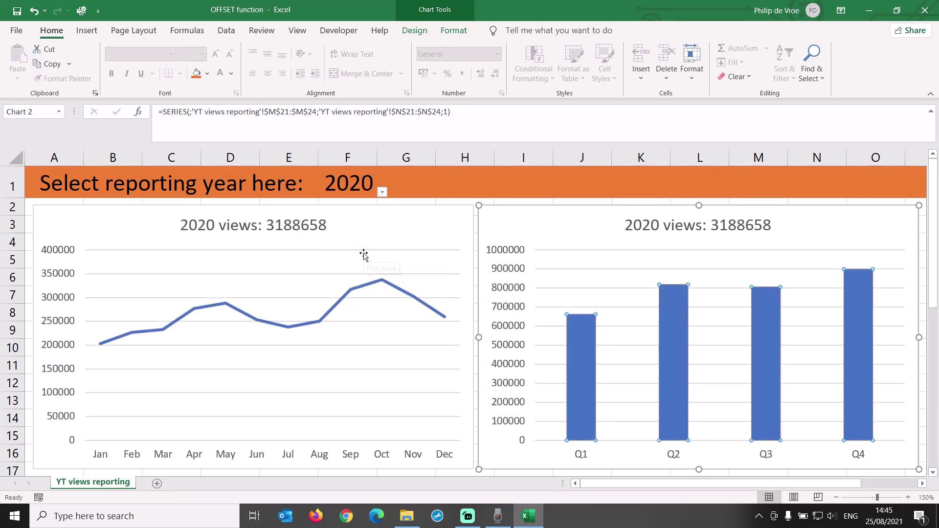
left_click(382, 192)
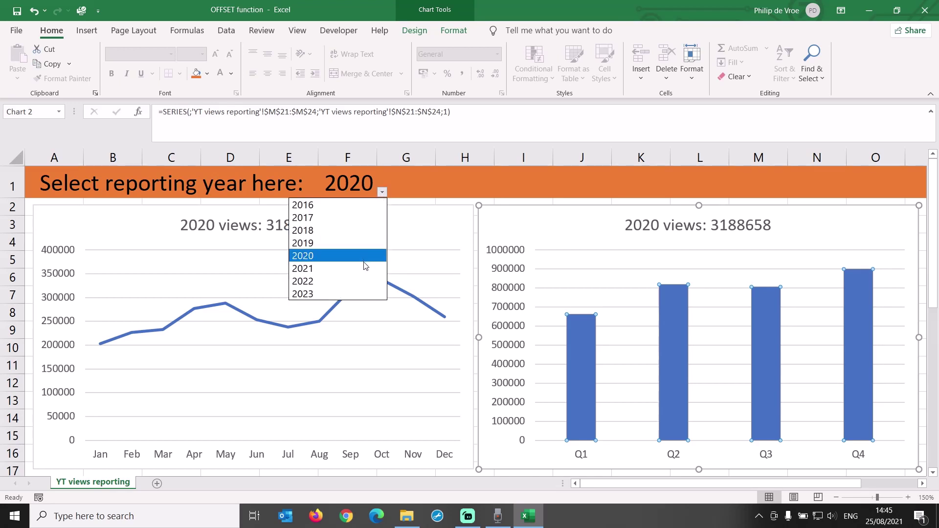
left_click(365, 268)
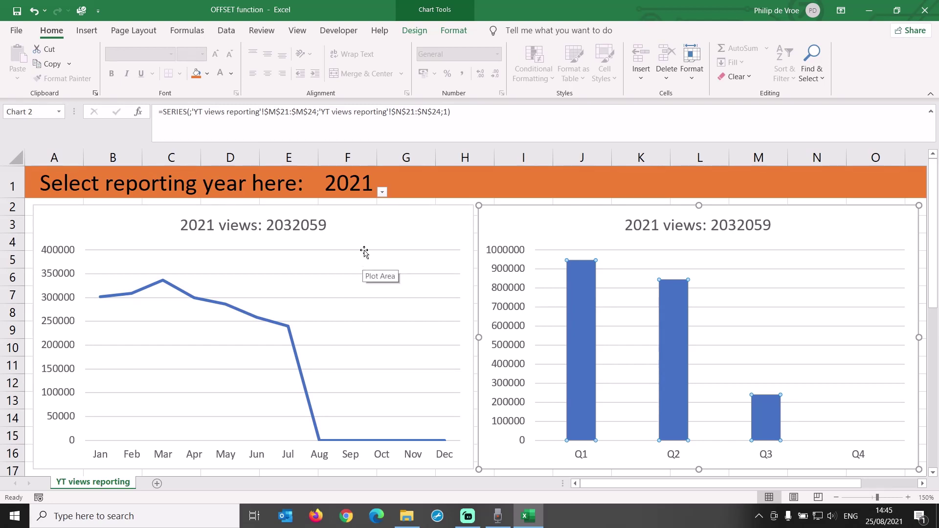
Set the reporting year to 2017 and hide rows 2 through 17, which hold the two charts
left_click(382, 193)
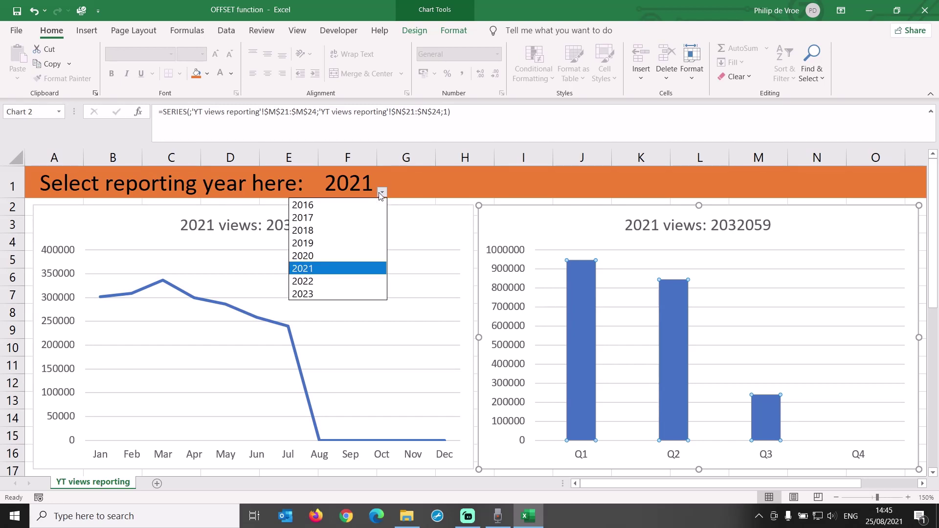
left_click(369, 218)
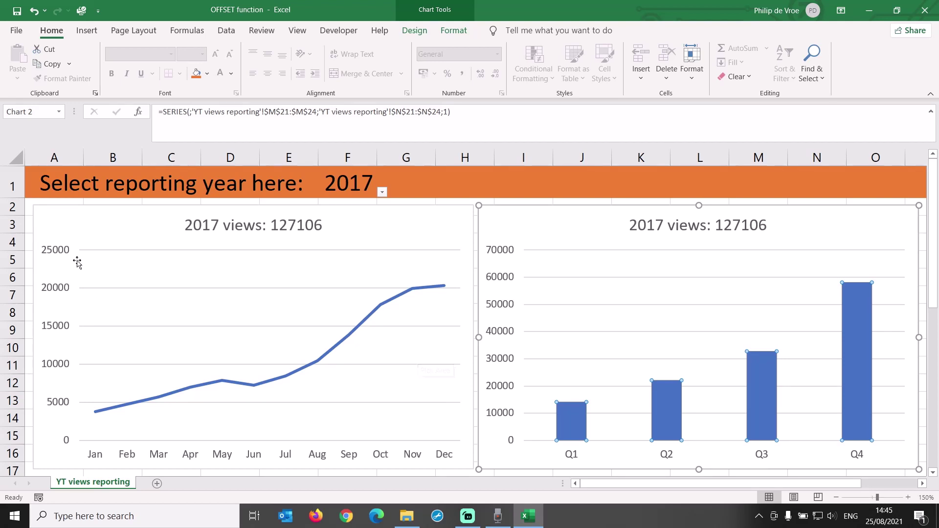
left_click_drag(13, 207, 24, 464)
right_click(12, 420)
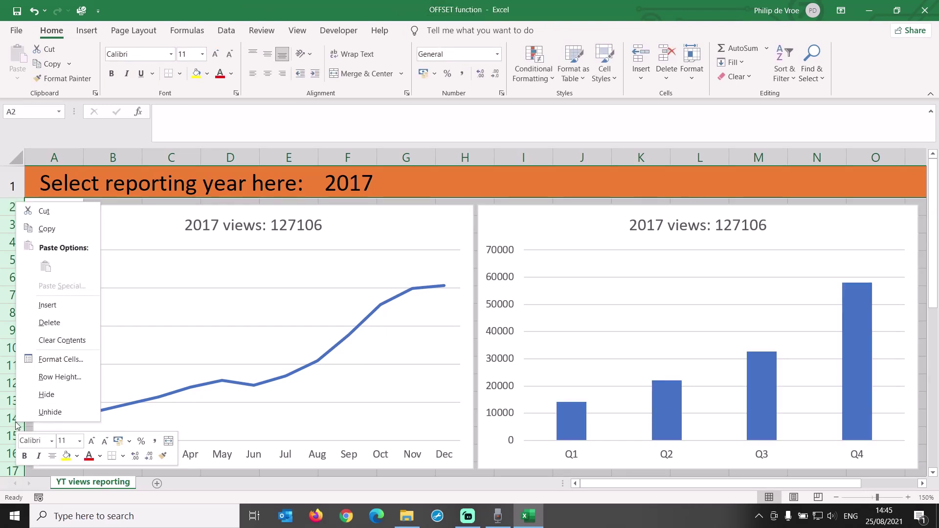
left_click(31, 409)
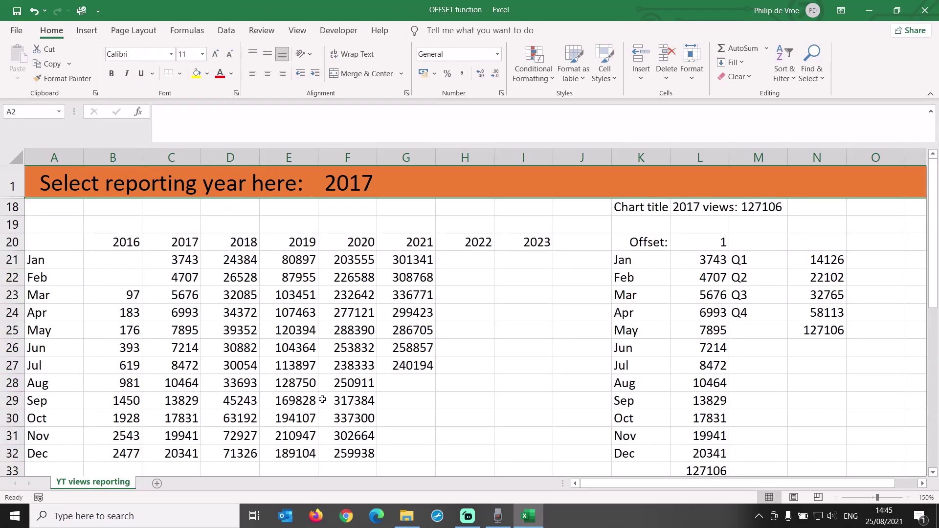
Set the reporting year to 2018 and highlight columns L and N, which hold the monthly and quarterly chart figures
left_click(356, 182)
left_click(382, 193)
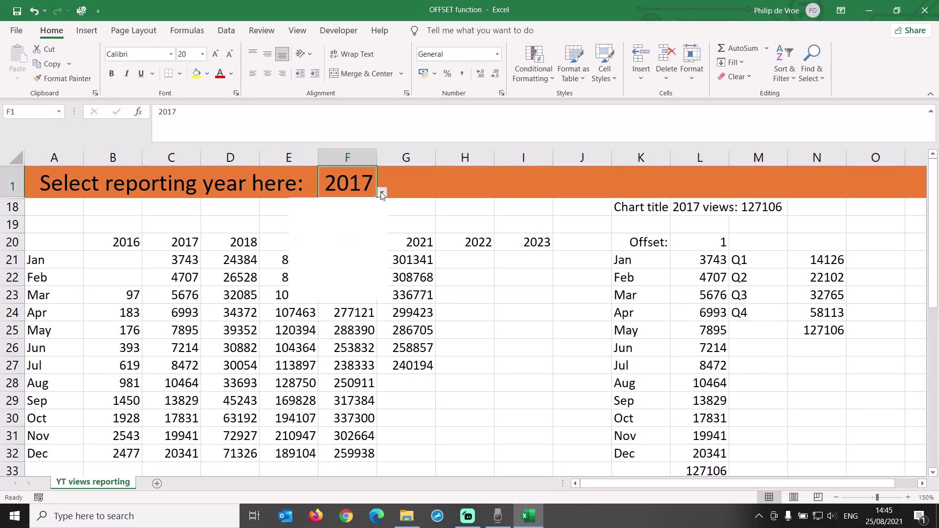
left_click(304, 230)
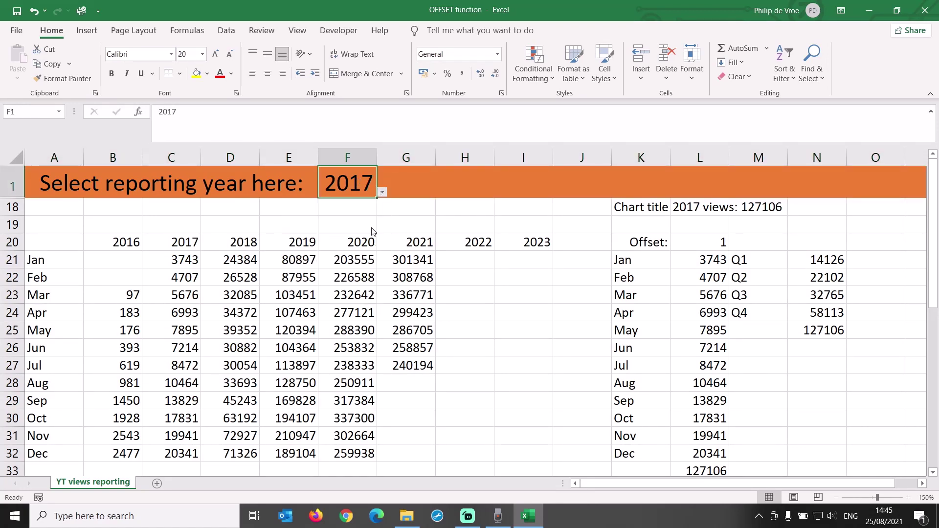
left_click(705, 157)
left_click(808, 155, "ctrl")
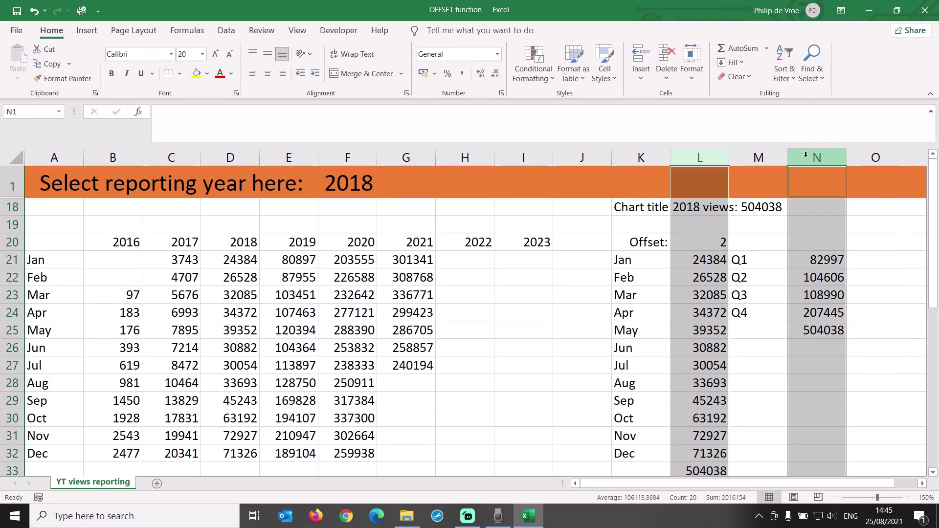
Highlight the source table A20:I32 and compare it with the calculated columns L and N
left_click_drag(57, 240, 538, 458)
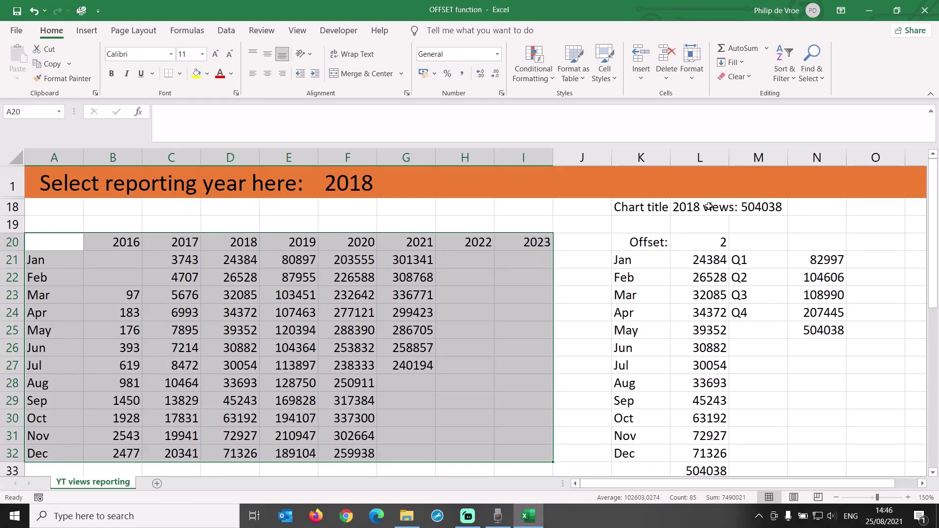
left_click(717, 157)
left_click(816, 157, "ctrl")
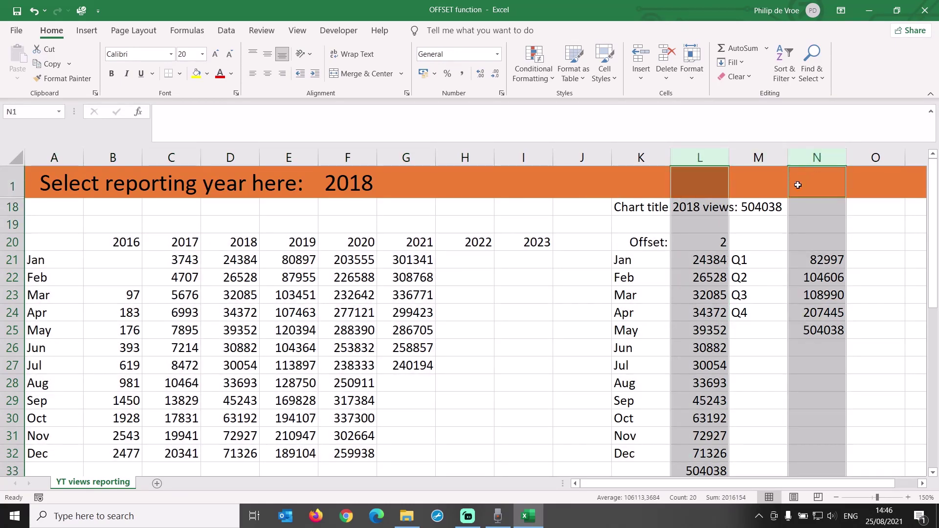
Trace the dependents of the offset cell L20, inspect the formulas in L21:L32 and N21:N24, and remove the arrows
left_click(718, 239)
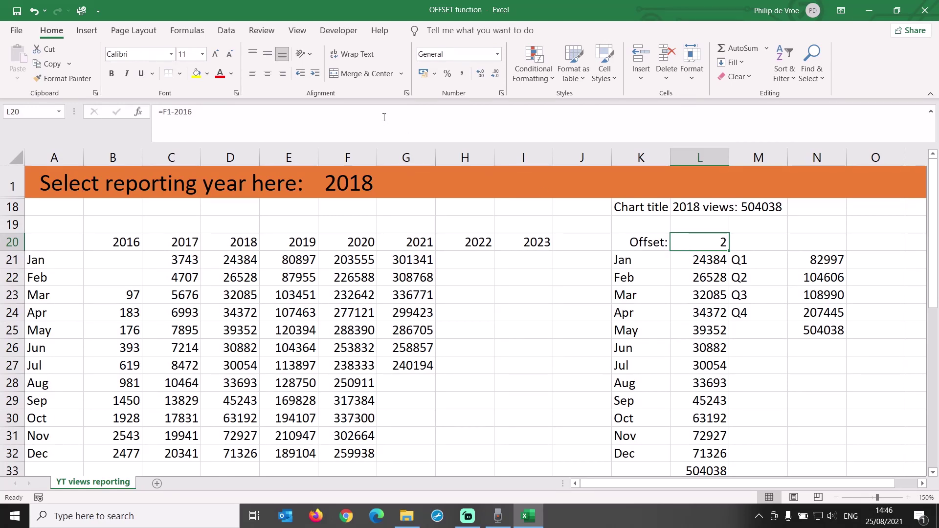
left_click(188, 31)
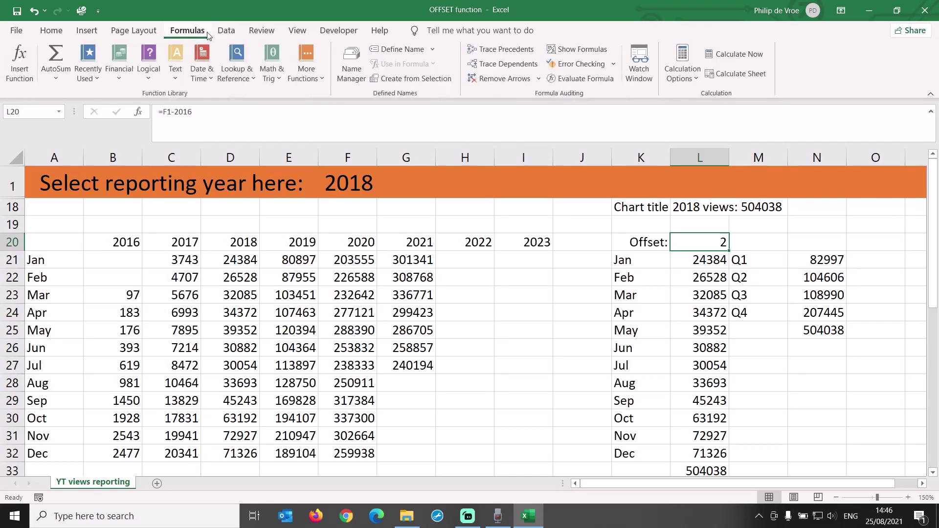
left_click(487, 65)
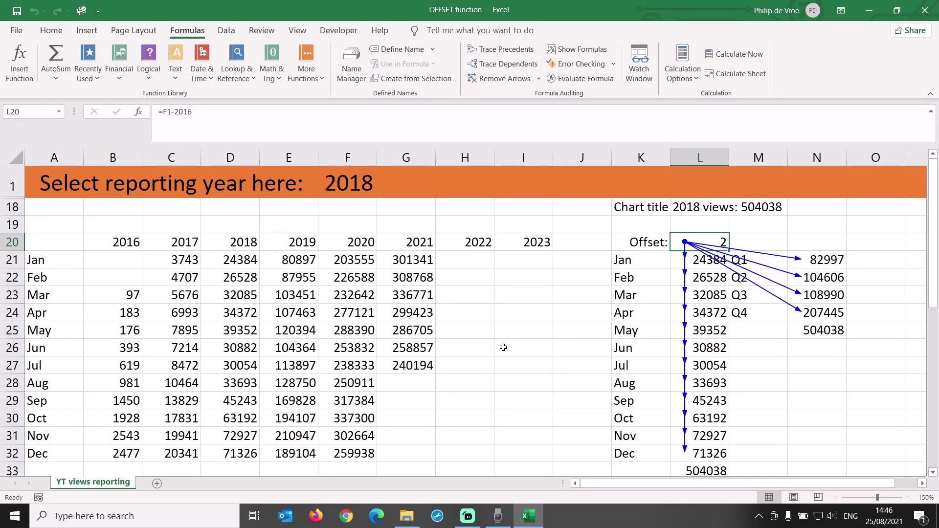
left_click_drag(674, 264, 684, 453)
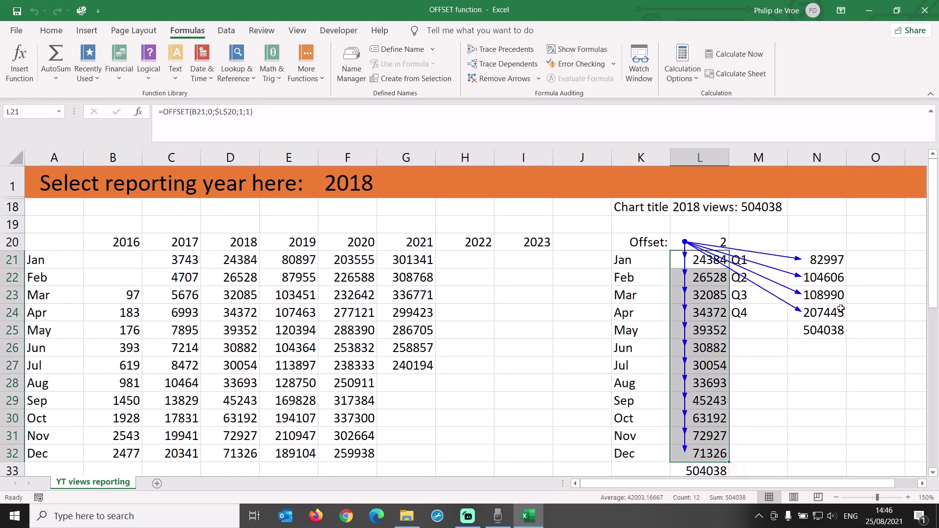
left_click_drag(840, 260, 833, 313)
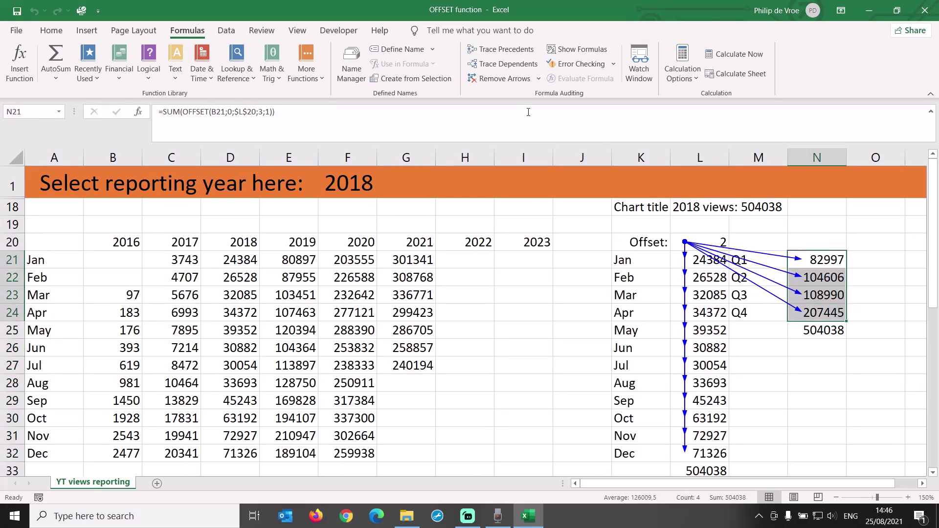
left_click(504, 79)
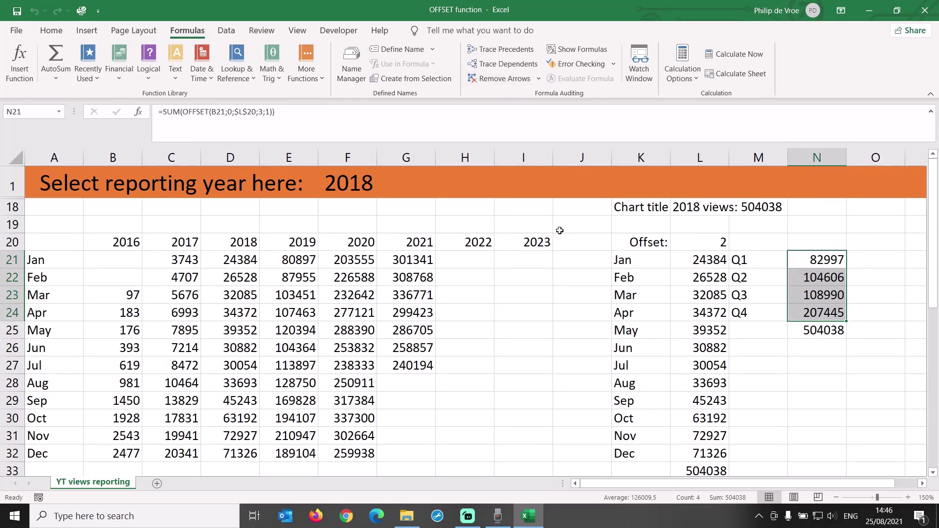
Set the reporting year to 2016 and highlight columns L and B to compare the reported months with the source
left_click(337, 188)
left_click(382, 195)
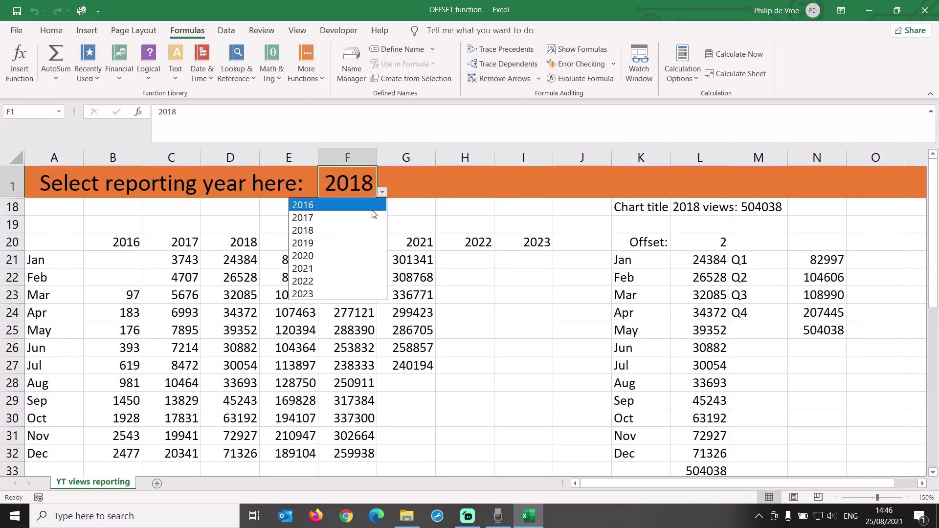
left_click(364, 204)
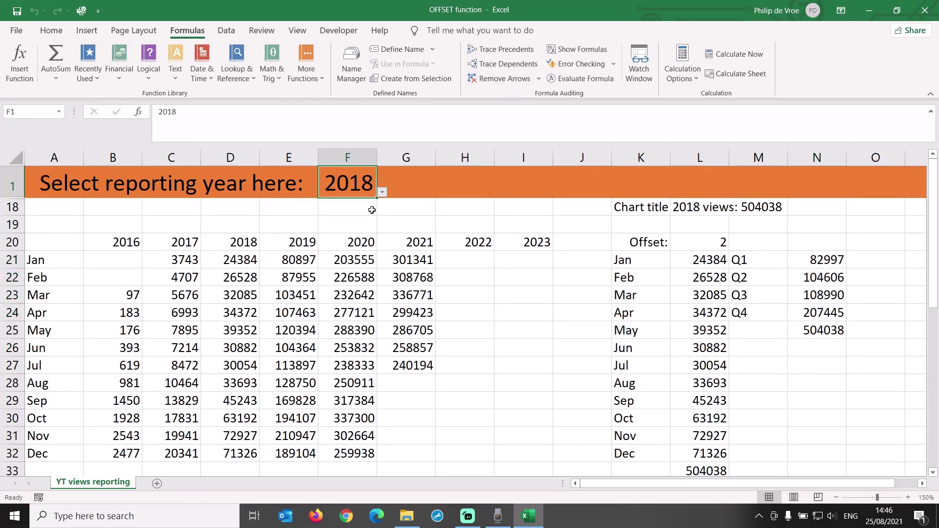
left_click(704, 157)
left_click(125, 157, "ctrl")
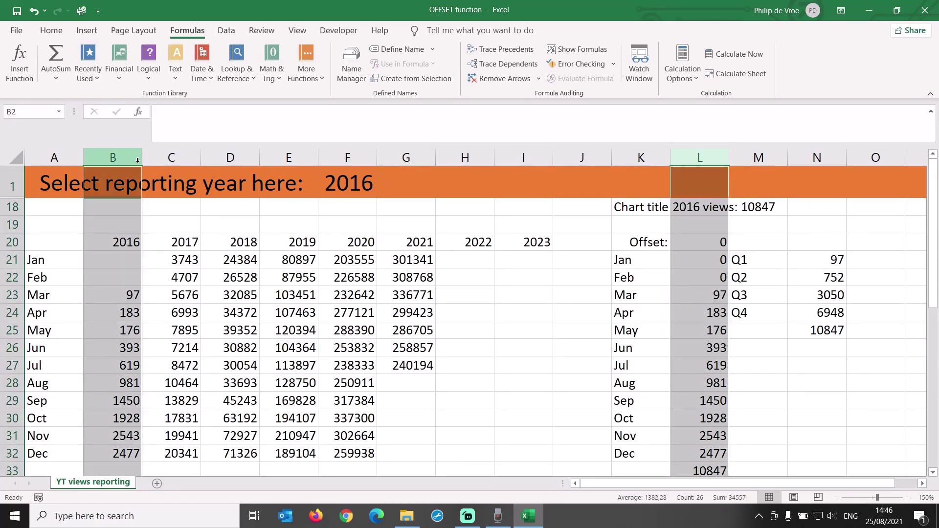
Set the reporting year to 2017 and highlight columns L and C to compare the reported months with the source
left_click(351, 190)
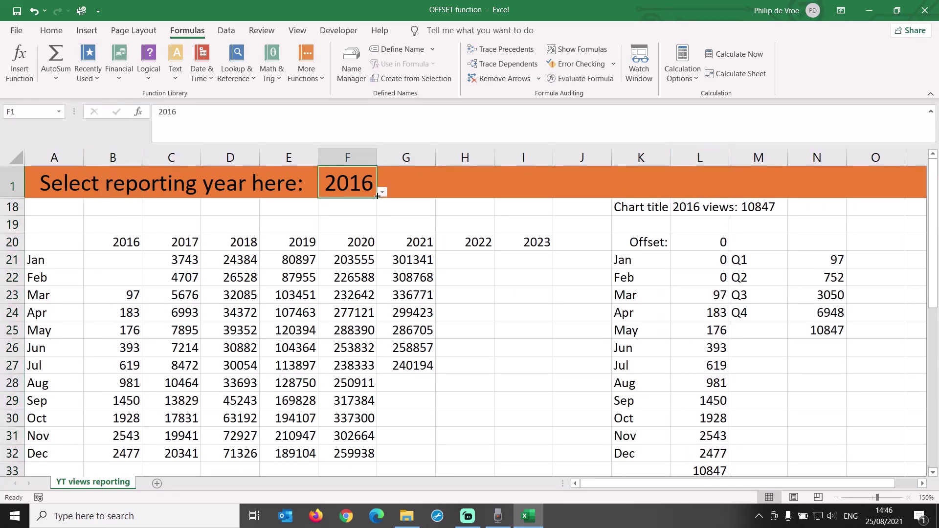
left_click(382, 193)
left_click(370, 217)
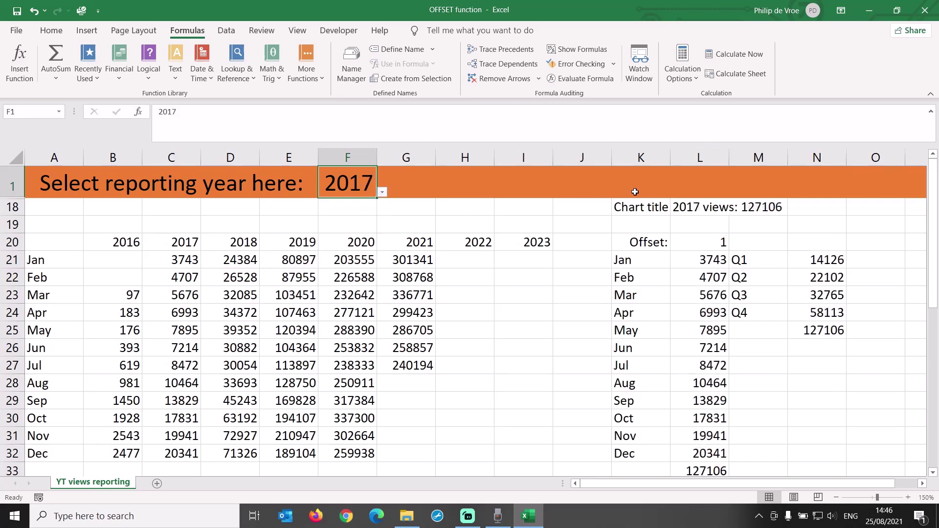
left_click(712, 156)
left_click(184, 158, "ctrl")
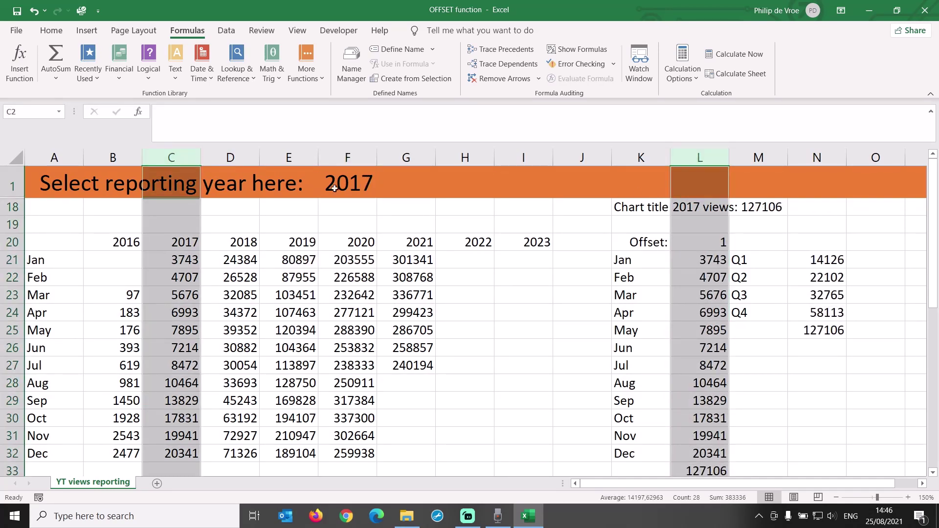
Set the reporting year to 2018 and highlight columns L and D to compare the reported months with the source
left_click(360, 186)
left_click(382, 194)
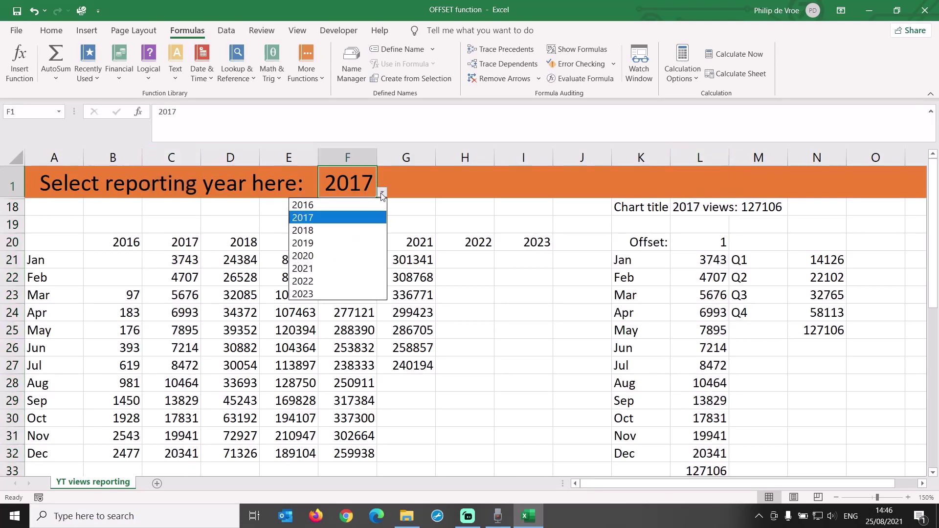
left_click(371, 230)
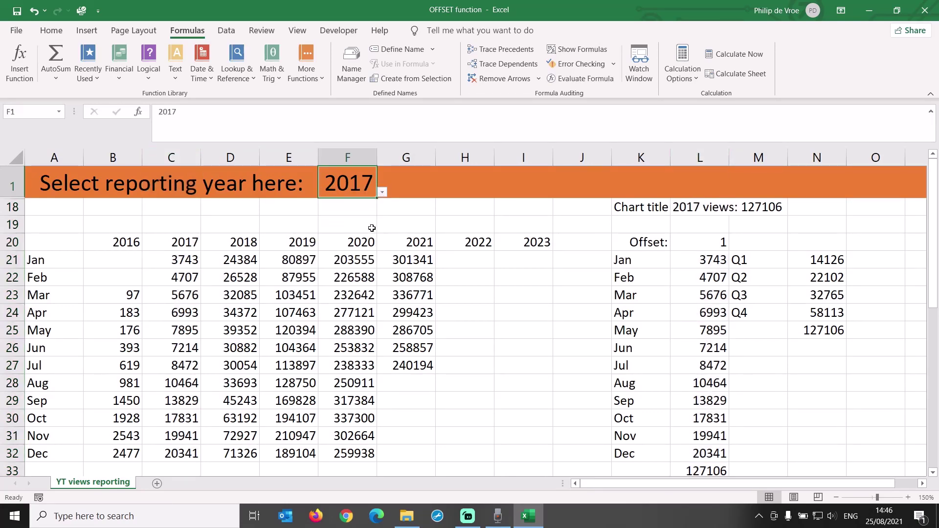
left_click(714, 158)
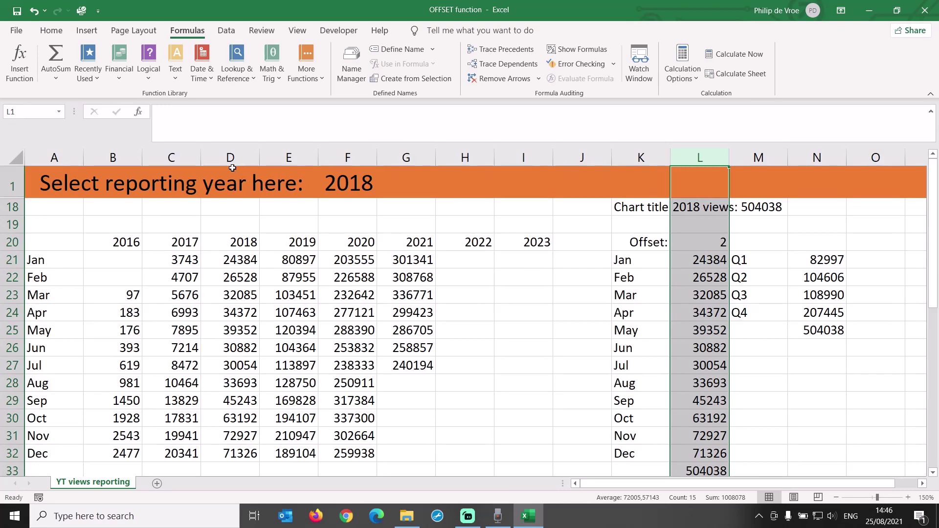
left_click(246, 156, "ctrl")
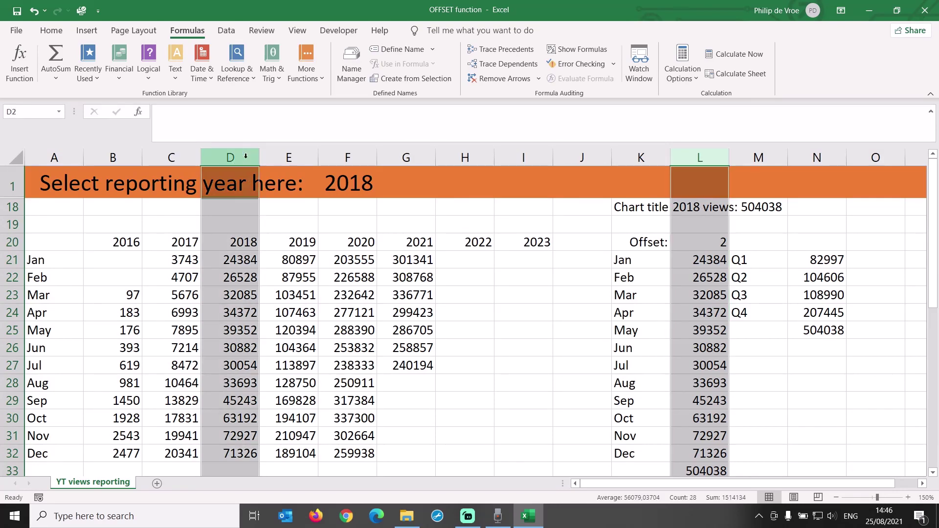
Set the reporting year to 2019 and highlight columns L and E to compare the reported months with the source
left_click(347, 182)
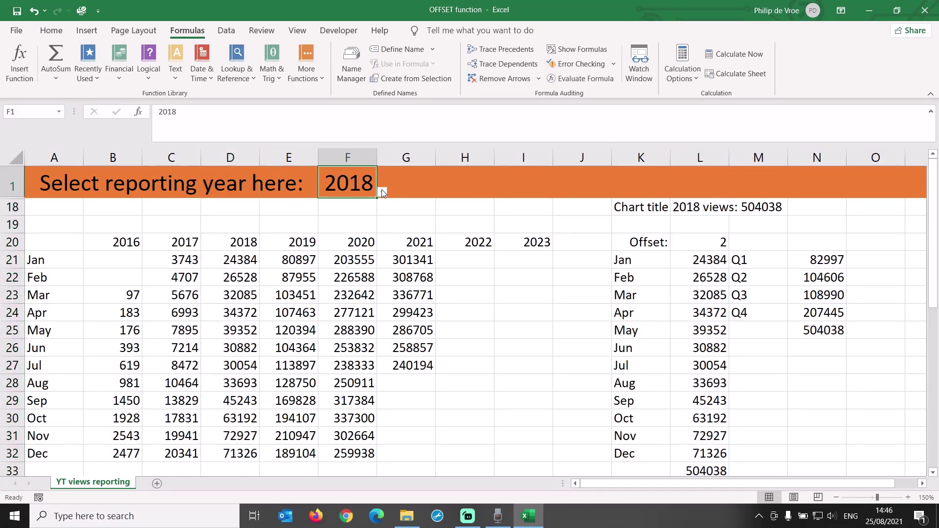
left_click(382, 193)
left_click(369, 238)
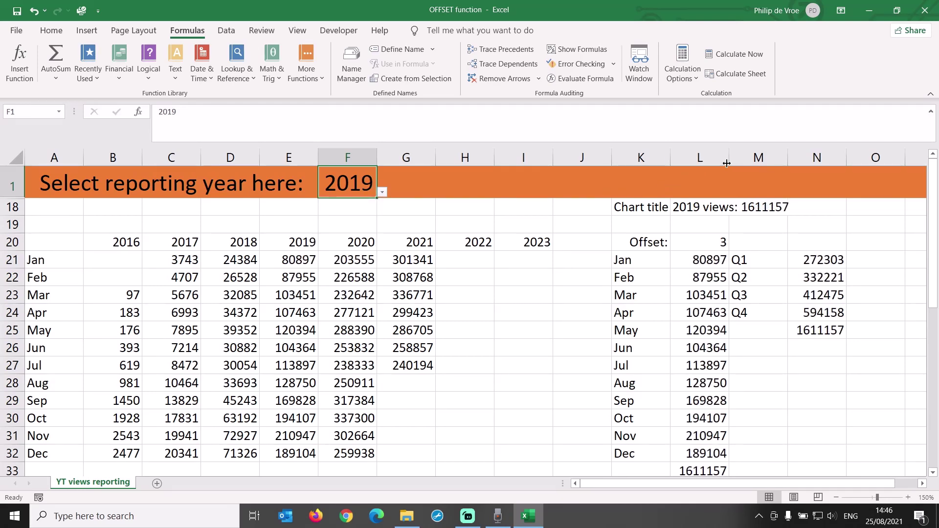
left_click(706, 158)
left_click(303, 159, "ctrl")
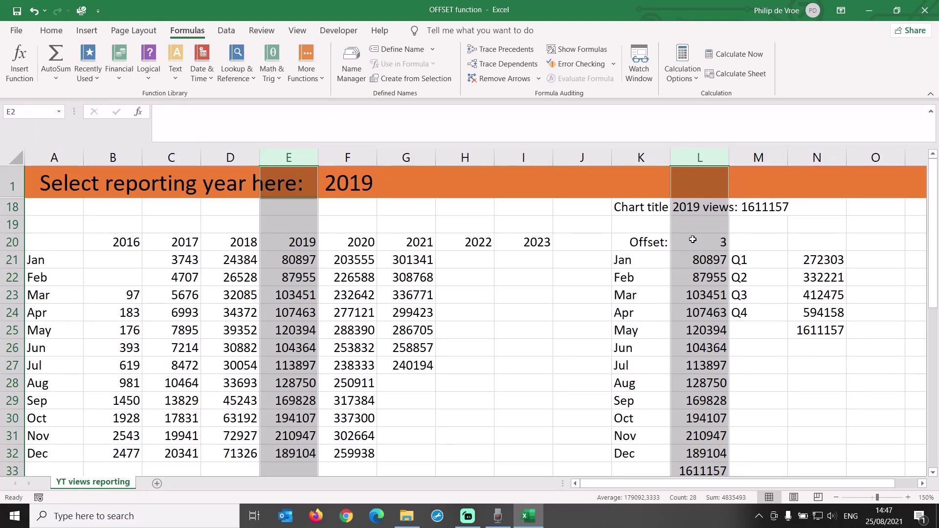
Inspect the OFFSET formula in the January cell L21 and set the reporting year to 2017
left_click(695, 258)
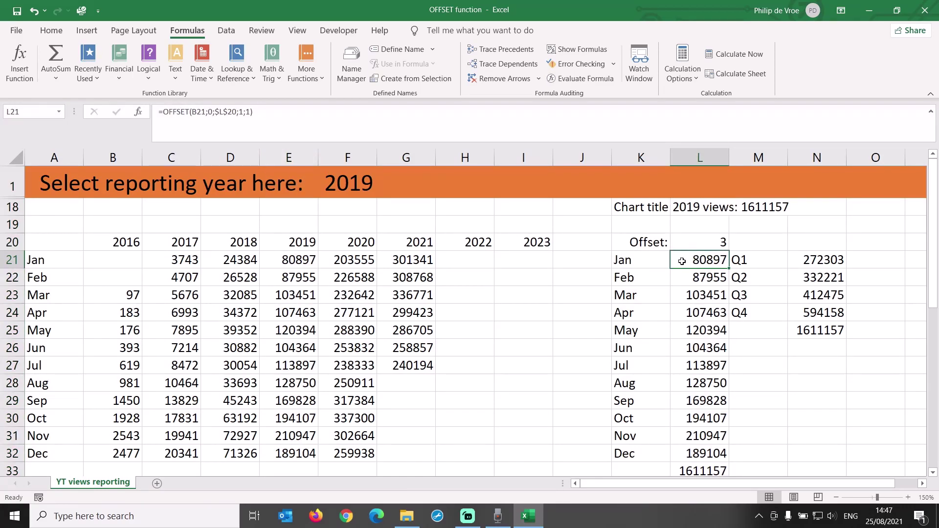
left_click(52, 32)
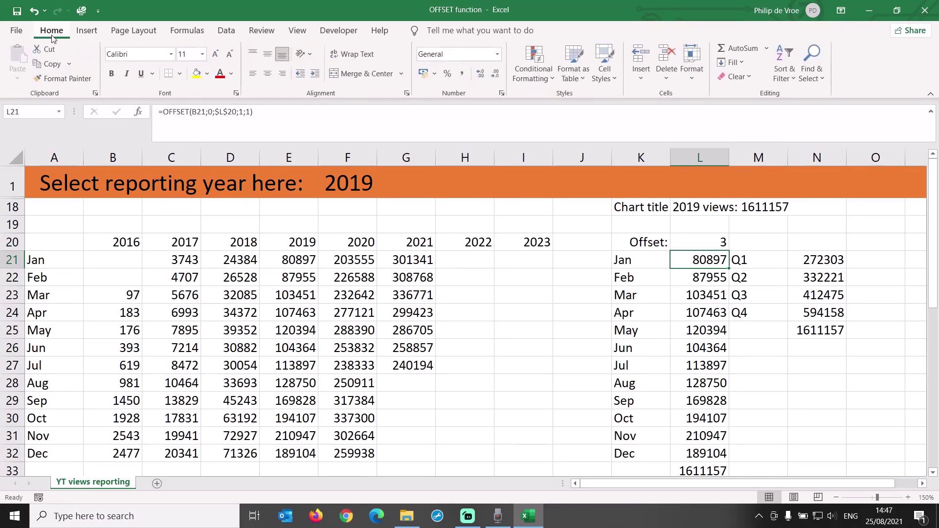
left_click(354, 182)
left_click(382, 192)
left_click(371, 218)
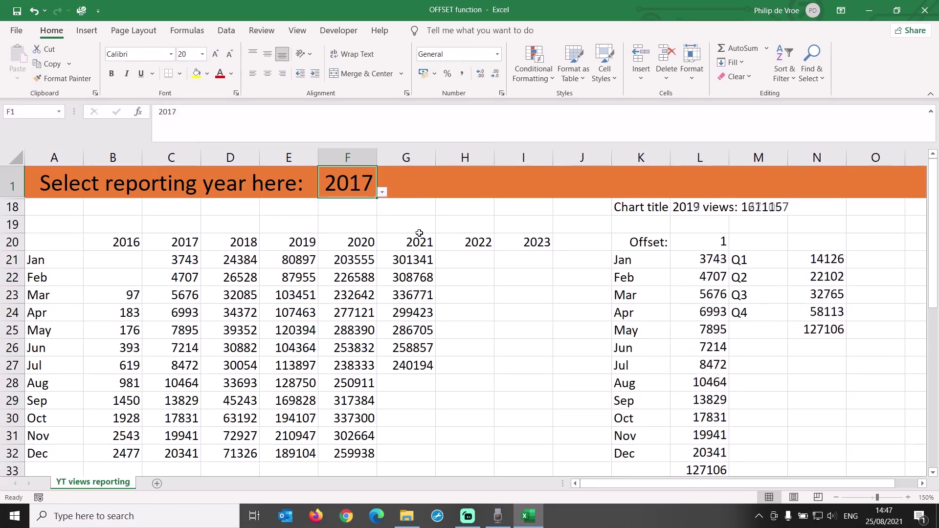
Open the function arguments of the OFFSET formula in L21 and move the dialog clear of the reporting figures
left_click(679, 260)
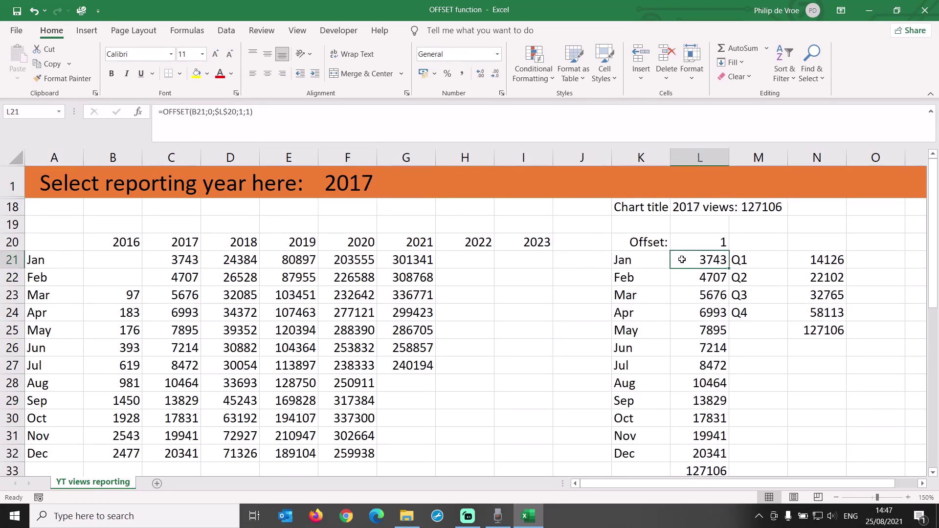
left_click(767, 49)
left_click(766, 156)
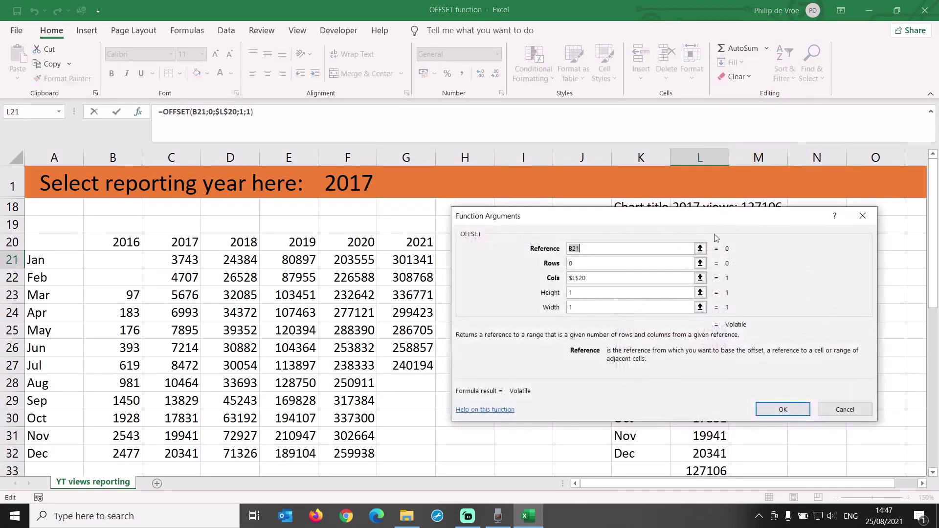
left_click_drag(662, 223, 435, 282)
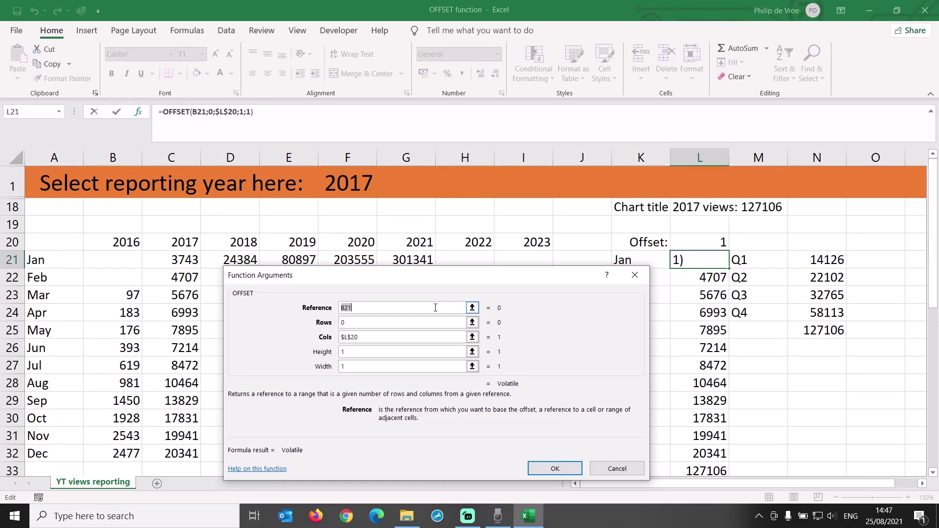
Try the range B21:I21 as the OFFSET reference and restore the reference to B21
left_click(435, 308)
left_click_drag(357, 308, 321, 309)
left_click_drag(118, 265, 511, 258)
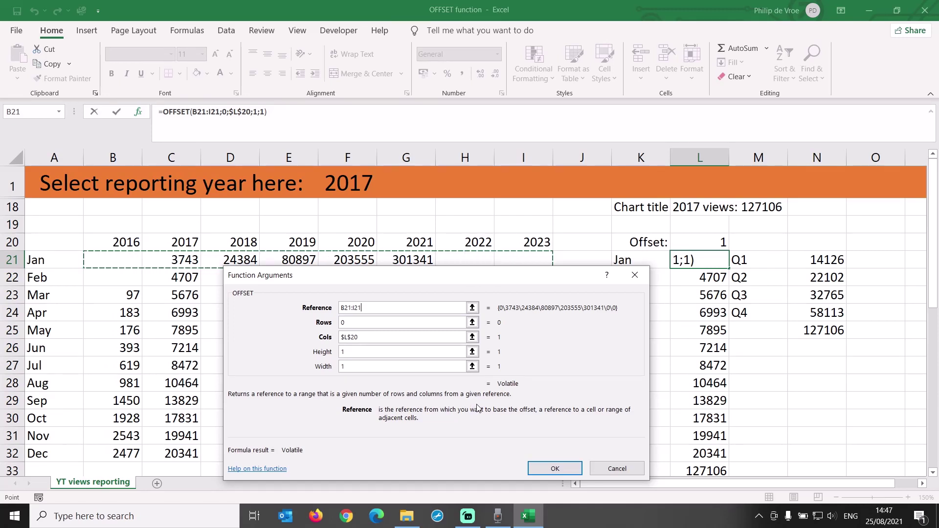
double_click(356, 307)
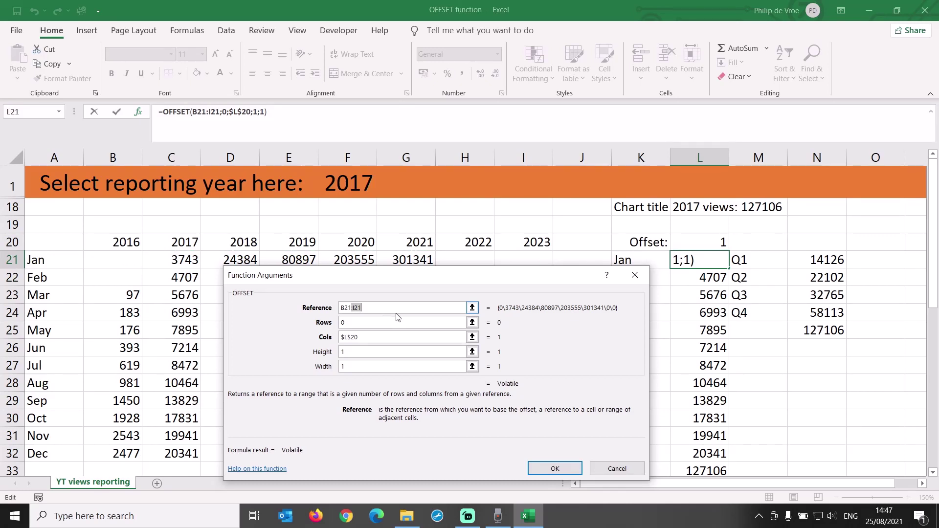
key("BackSpace")
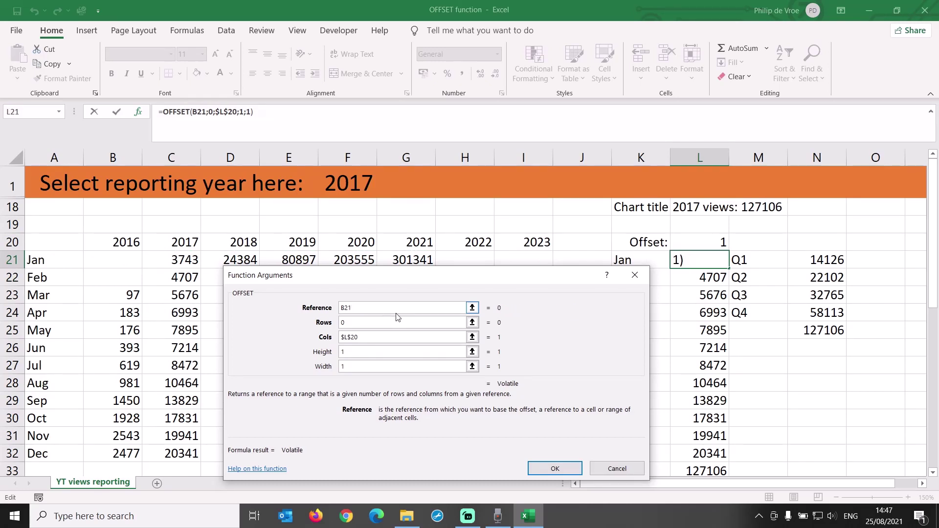
Examine the Rows and Cols arguments of the OFFSET function and their descriptions
left_click(394, 322)
left_click(392, 325)
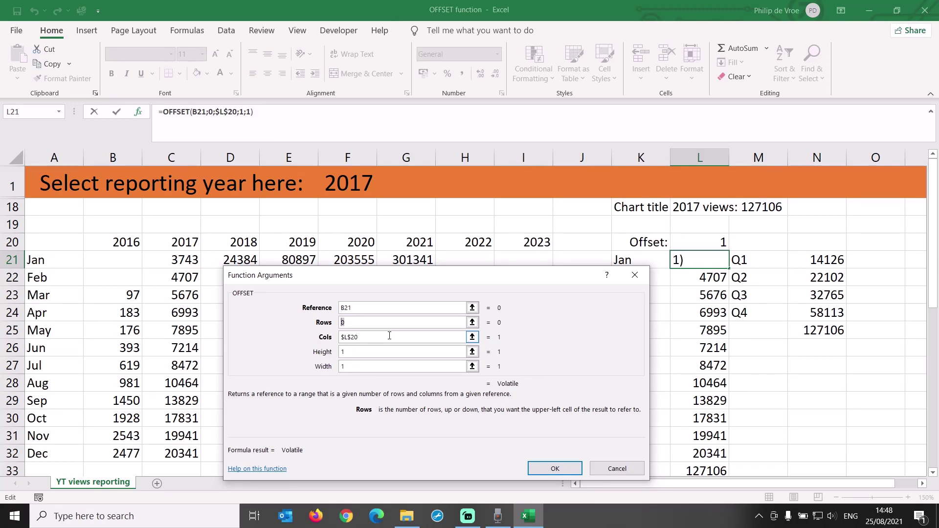
left_click_drag(390, 336, 325, 337)
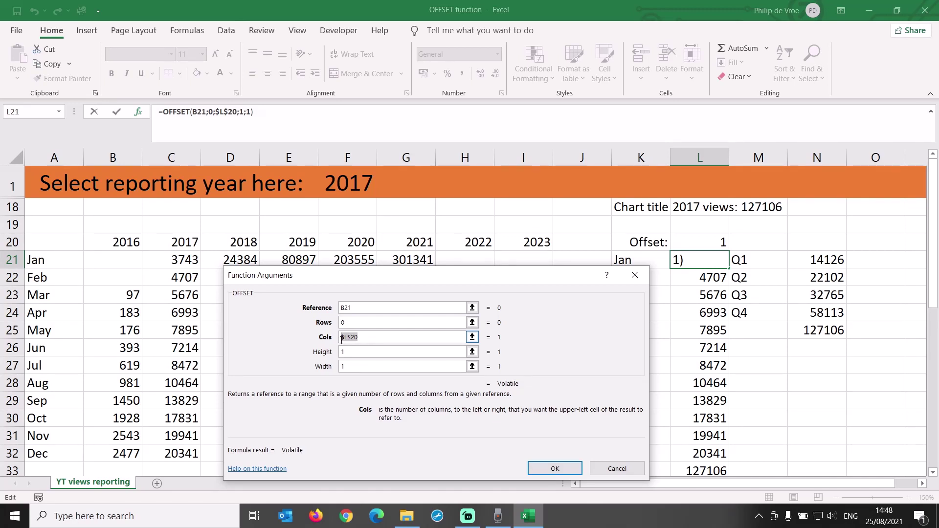
Examine the Cols, Height and Width arguments of the OFFSET function with their descriptions and close the arguments dialog
left_click(342, 337)
left_click(370, 352)
left_click(369, 352)
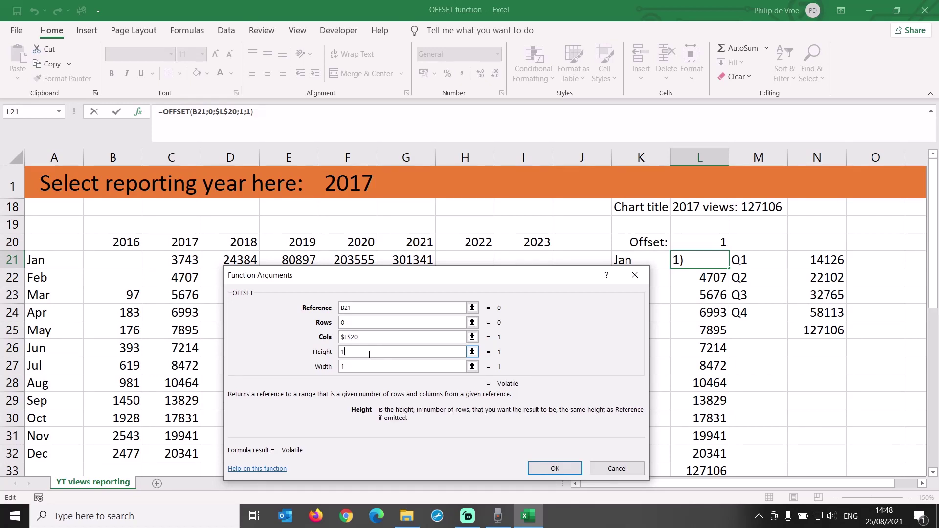
left_click(369, 367)
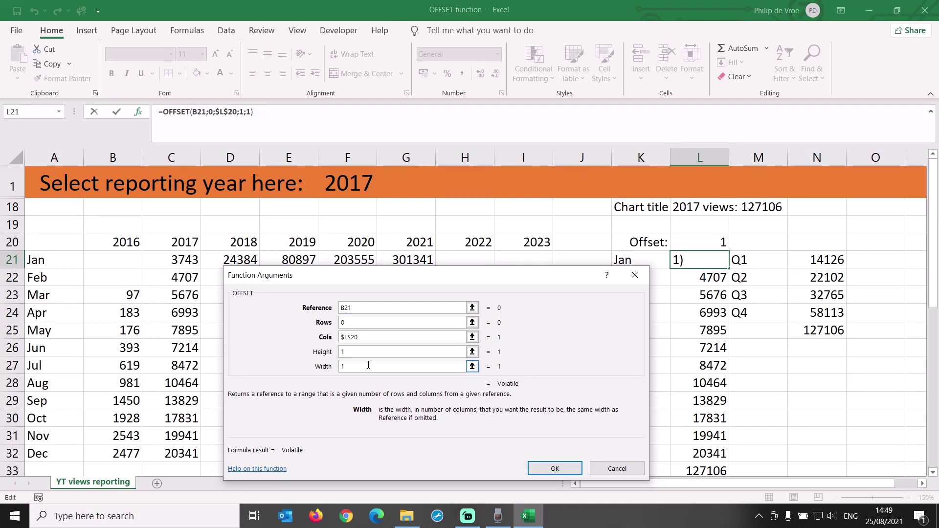
left_click(368, 350)
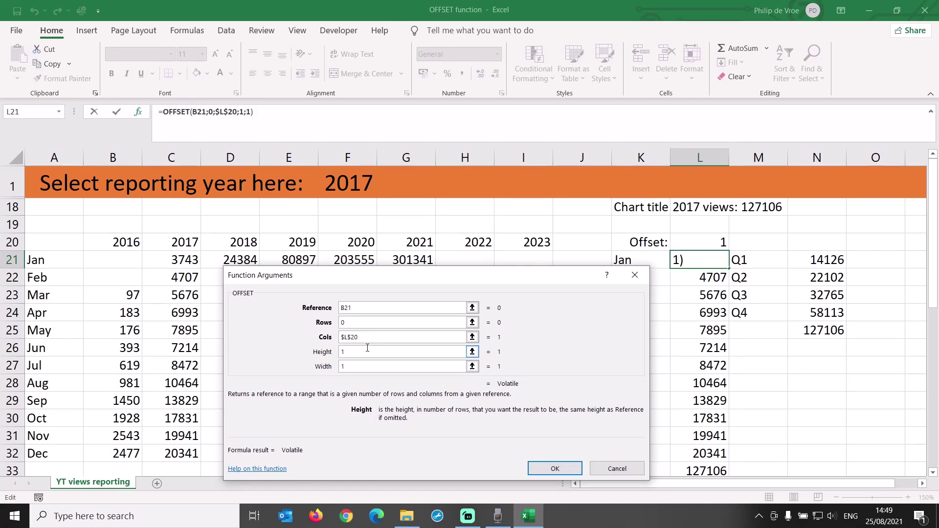
double_click(369, 365)
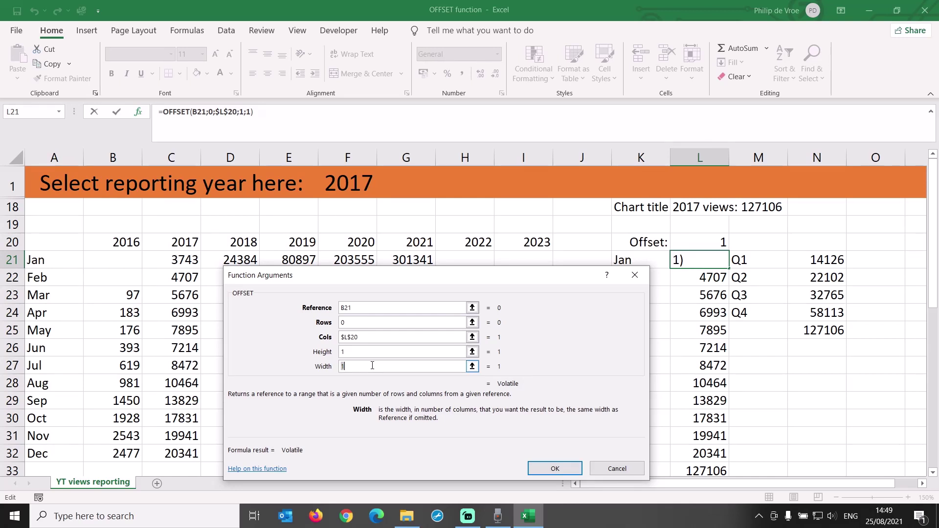
left_click(372, 366)
left_click(555, 468)
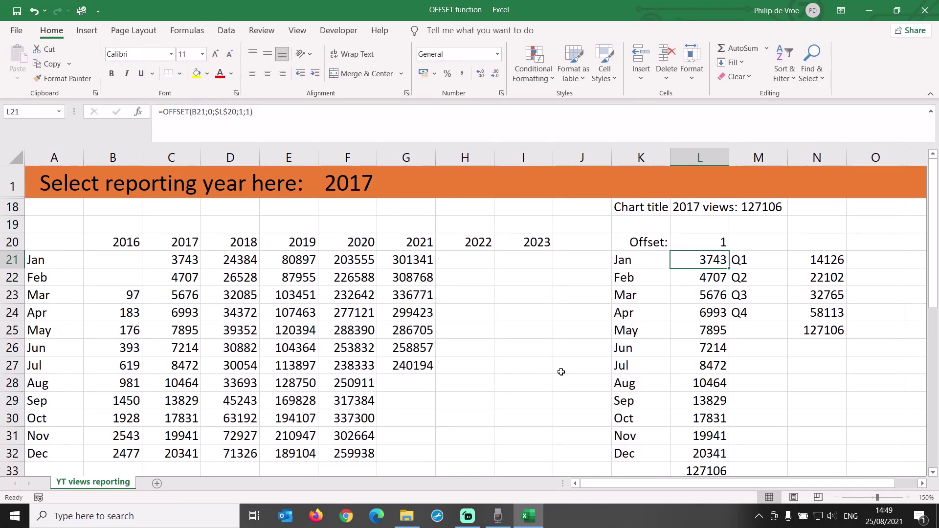
Inspect the OFFSET formulas for February to May in L22:L25 and the year total formula in L33
left_click(694, 280)
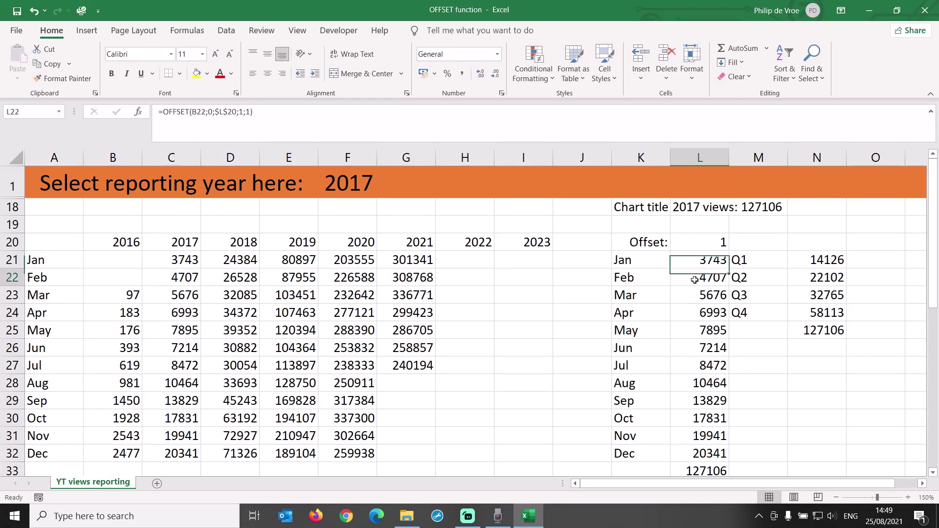
left_click(692, 297)
left_click(692, 315)
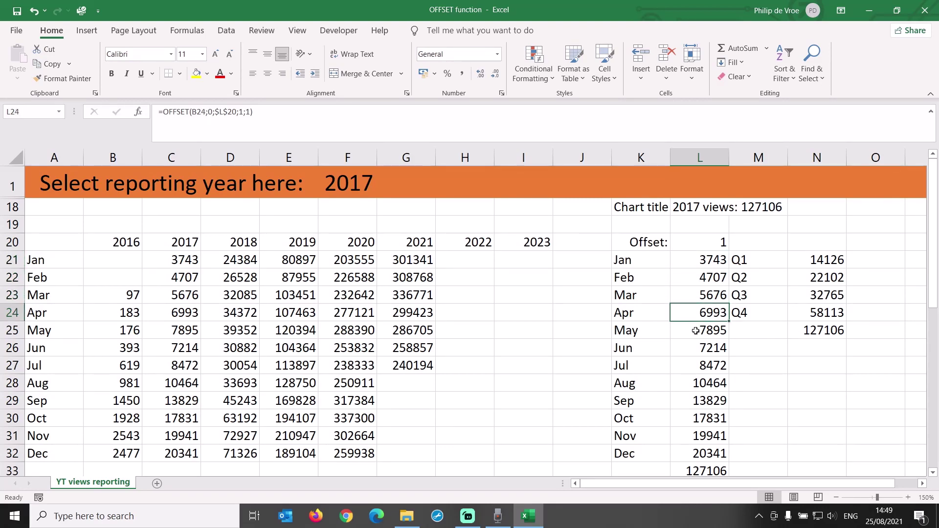
left_click(692, 331)
left_click(708, 469)
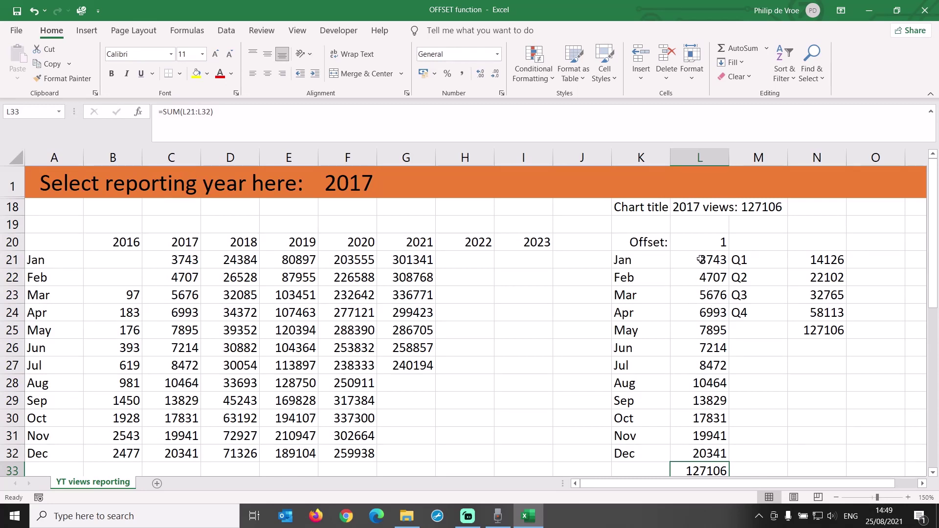
Try the January OFFSET formula in L21 with I32 as reference, -11 rows and -6 columns
left_click(681, 258)
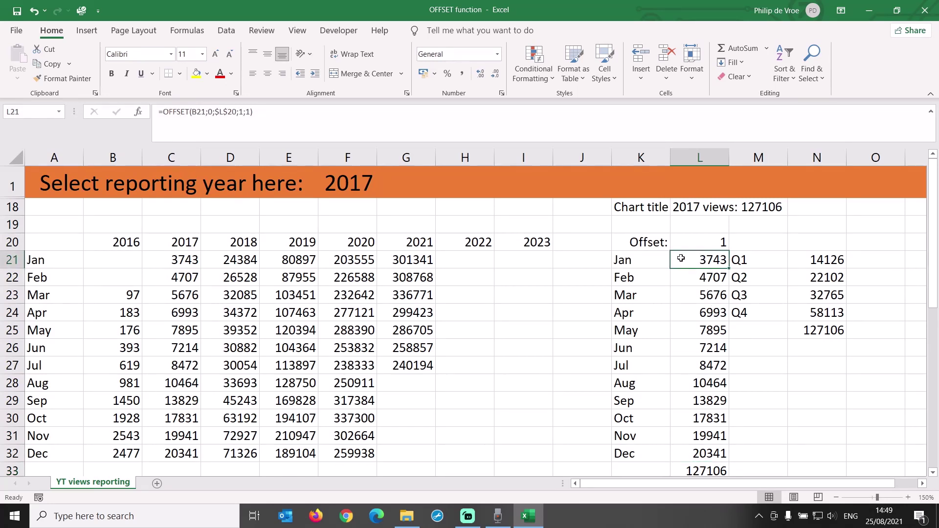
left_click(767, 49)
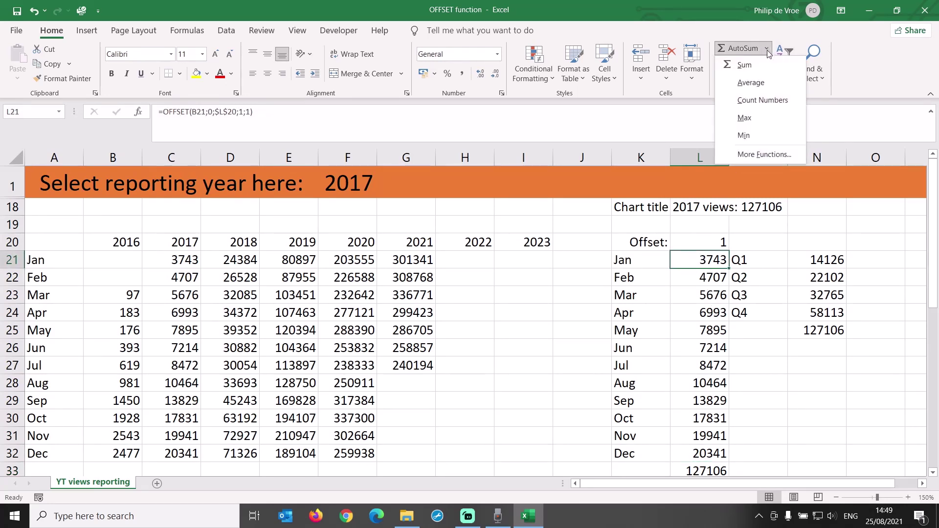
left_click(765, 155)
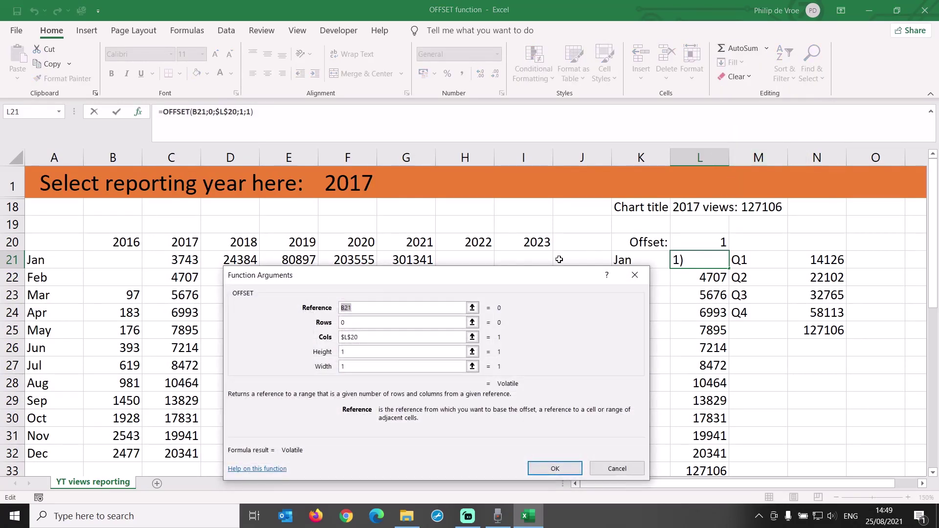
left_click_drag(558, 275, 380, 244)
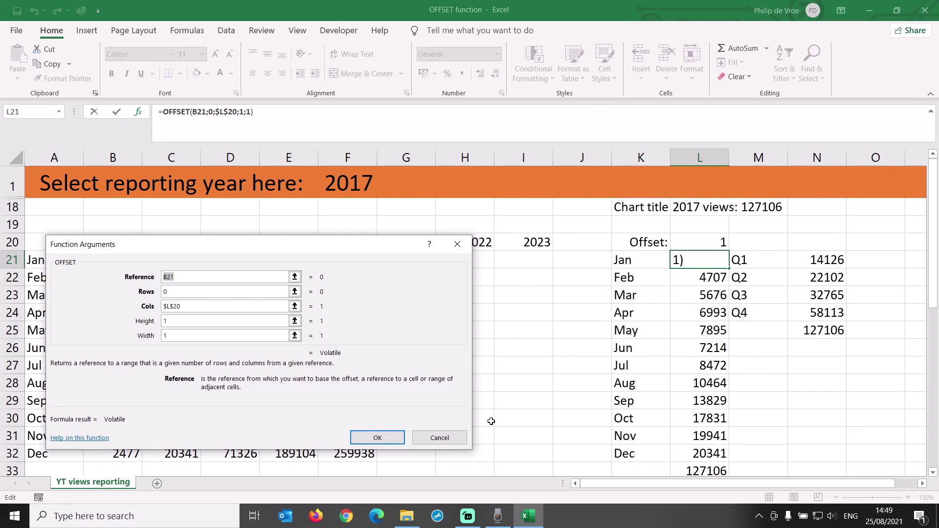
left_click(516, 450)
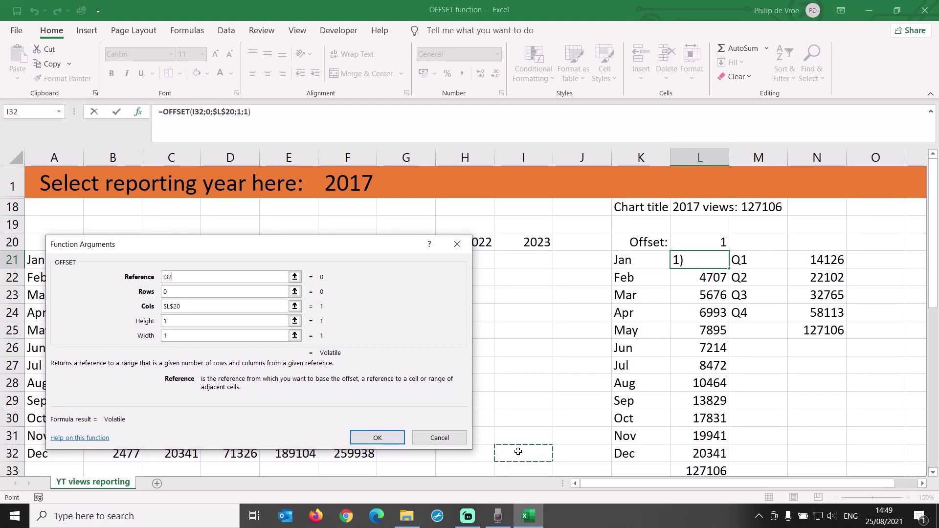
double_click(166, 292)
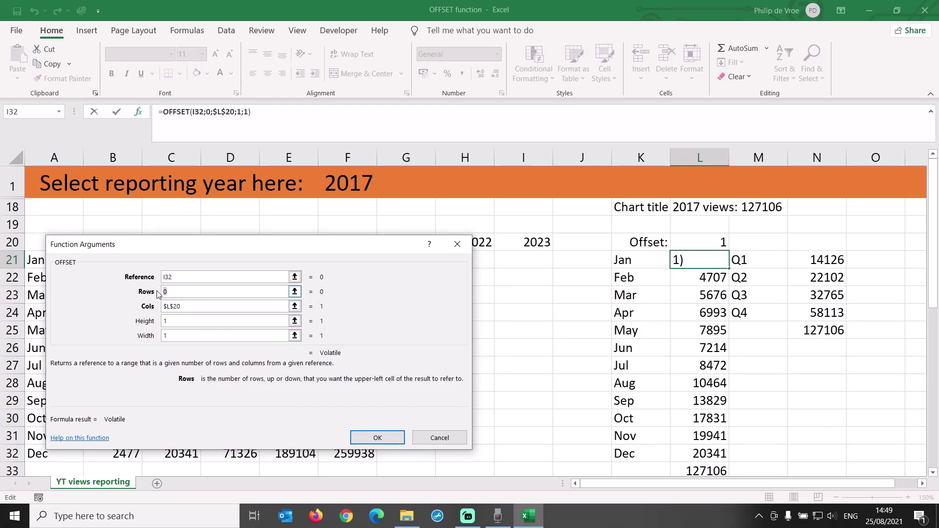
type("-11")
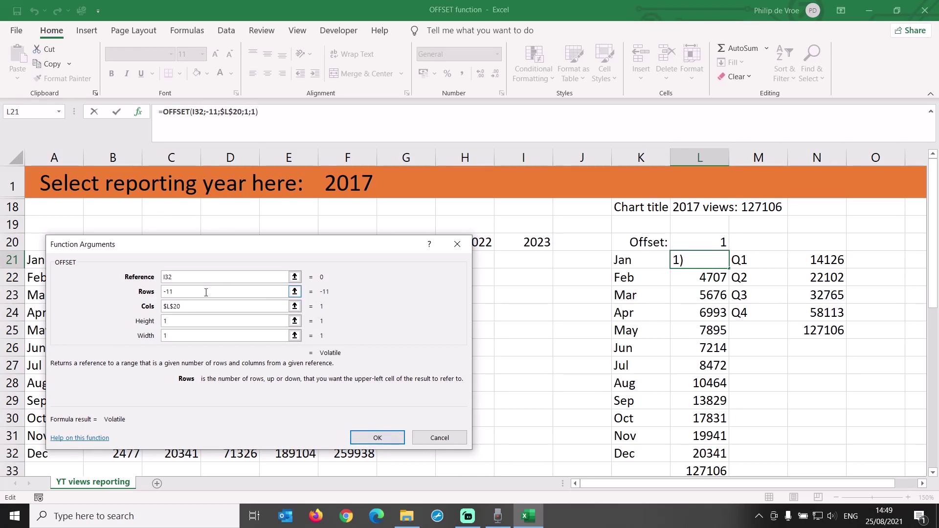
key("Tab")
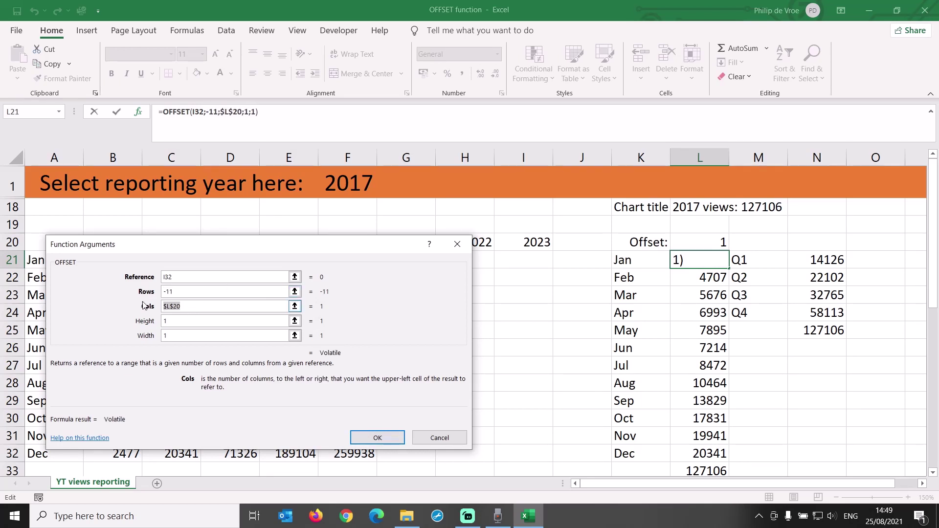
type("-6")
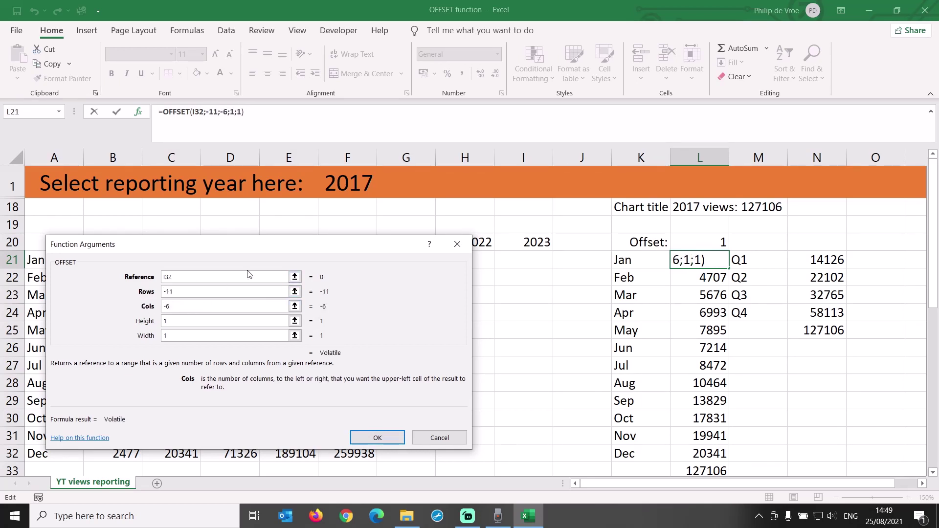
left_click_drag(238, 251, 315, 250)
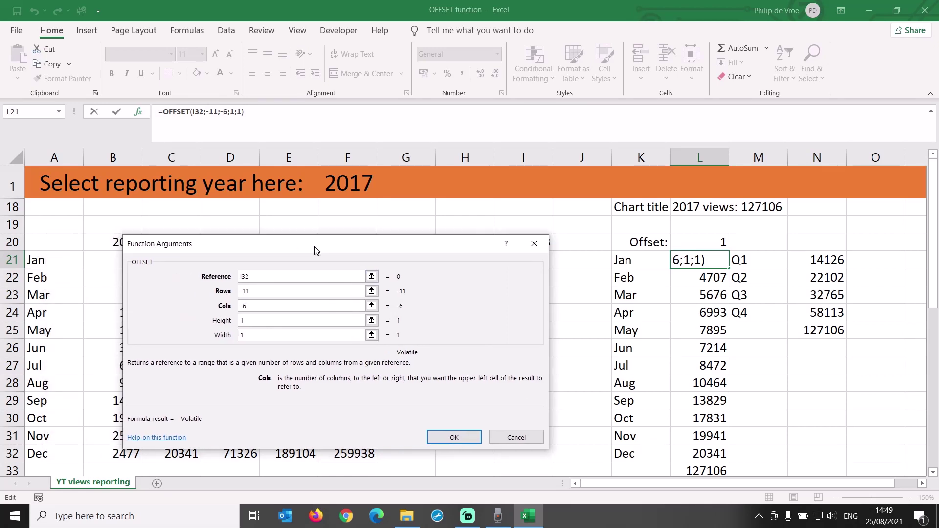
left_click(455, 438)
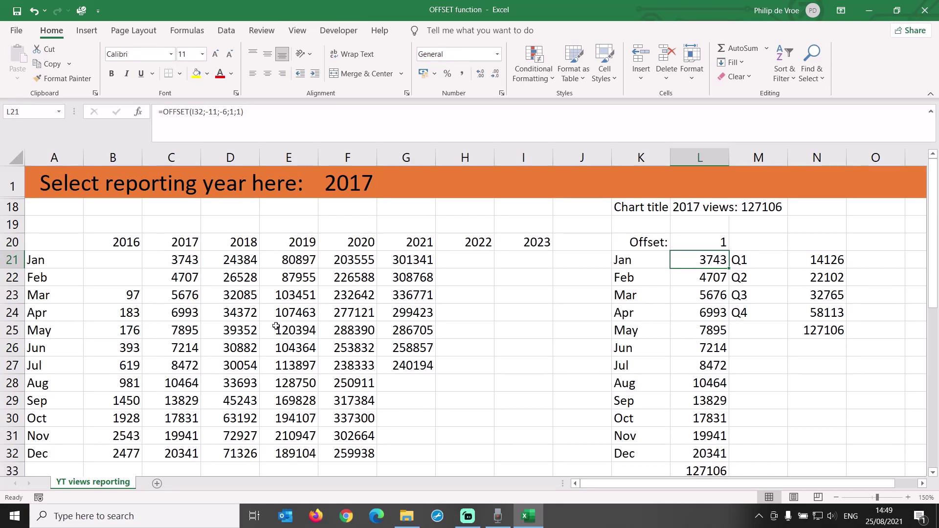
Compare the January 2017 source value in C21 with L21 and undo the formula change in L21
left_click(185, 258)
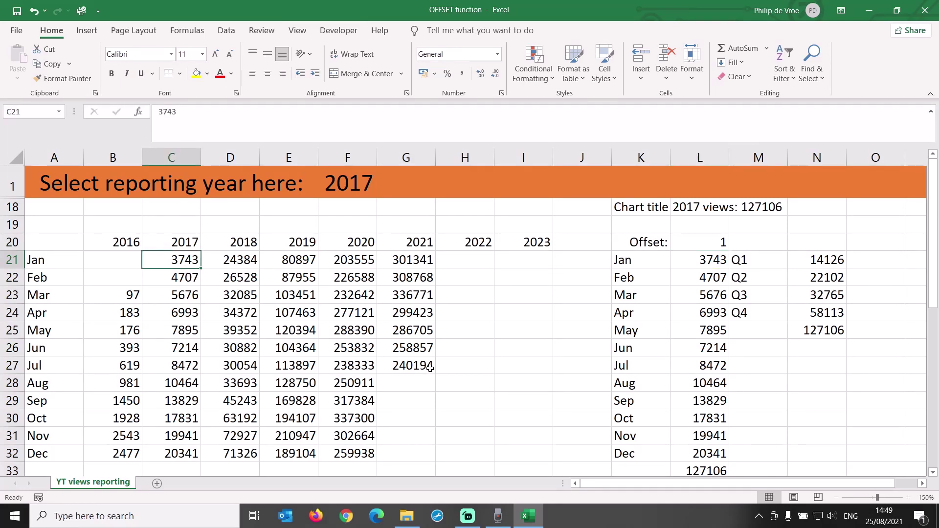
left_click(693, 262)
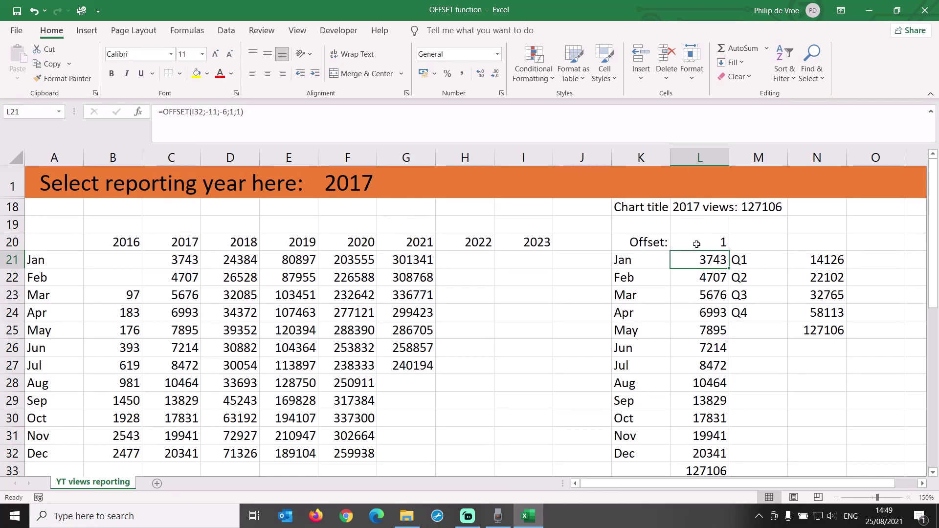
key("ctrl+z")
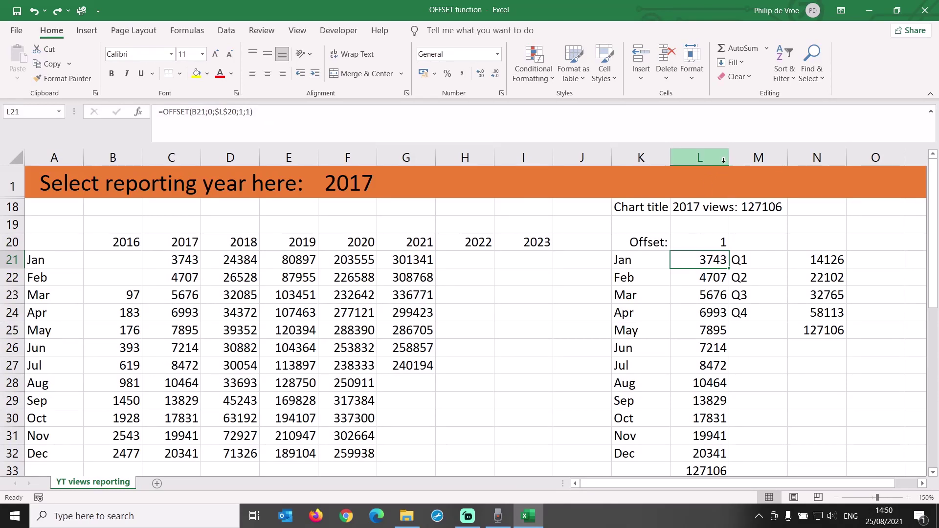
Try -2 as the Cols argument of the OFFSET formula in L21 and undo the change
left_click(766, 48)
left_click(767, 154)
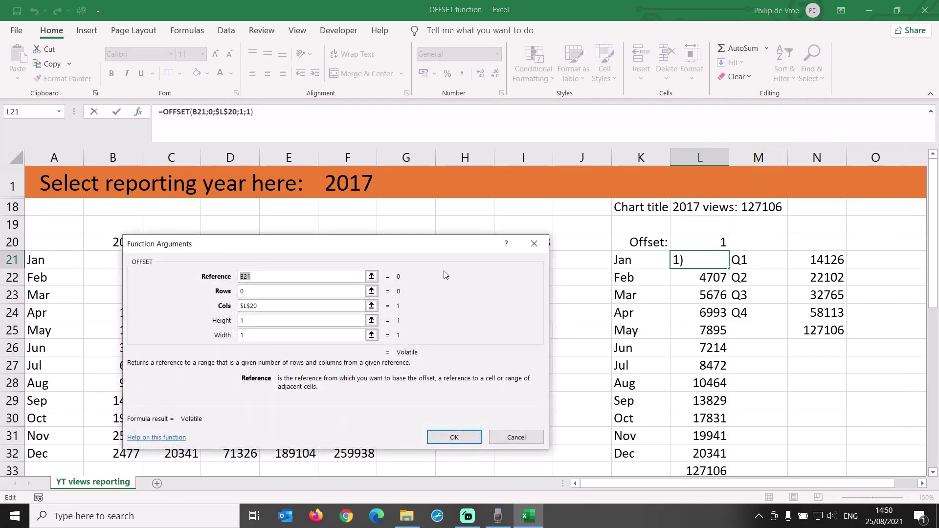
left_click_drag(430, 250, 511, 285)
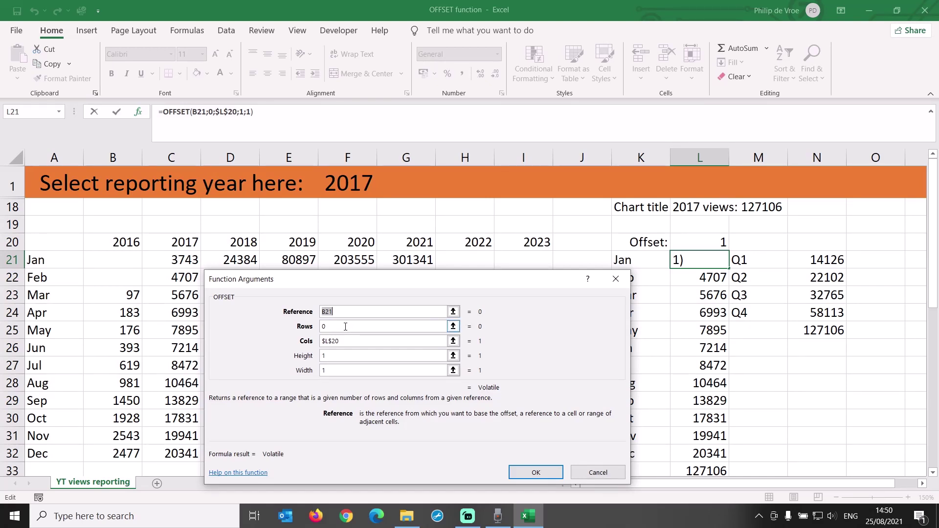
left_click_drag(347, 341, 274, 342)
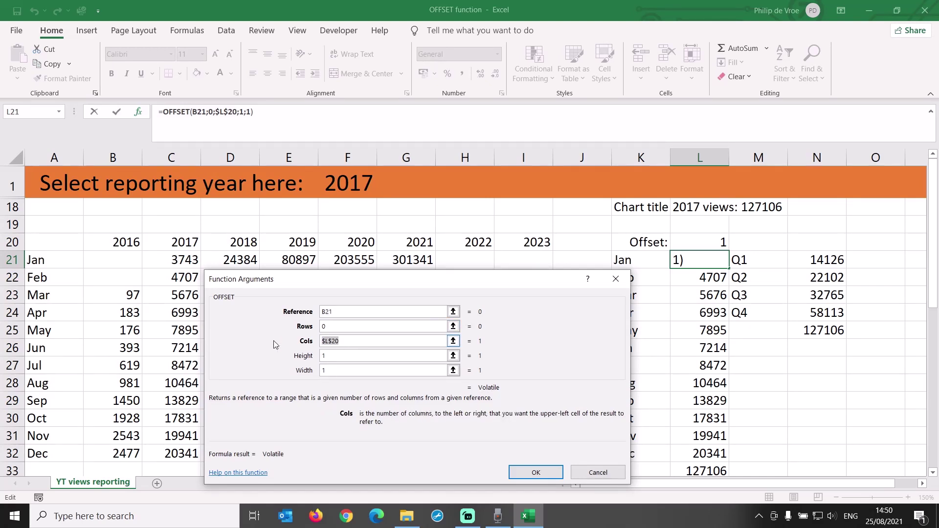
type("-2")
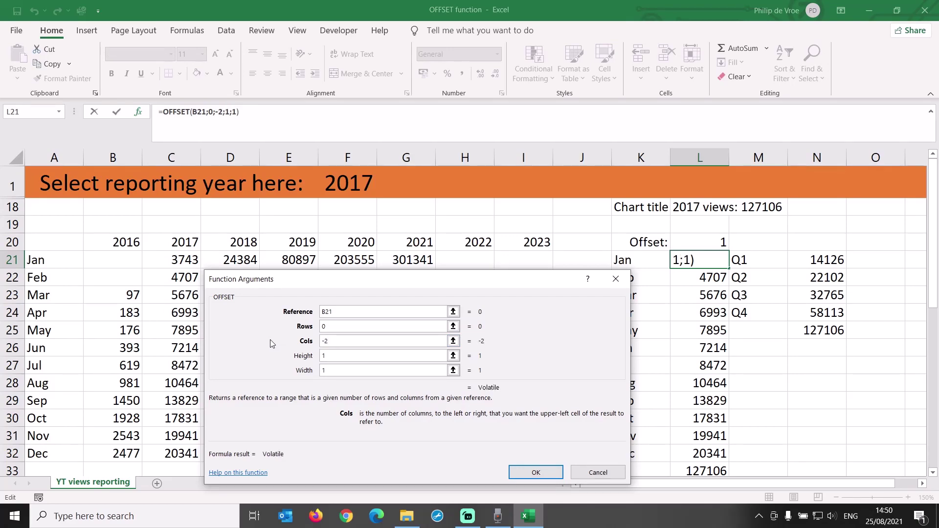
left_click(536, 471)
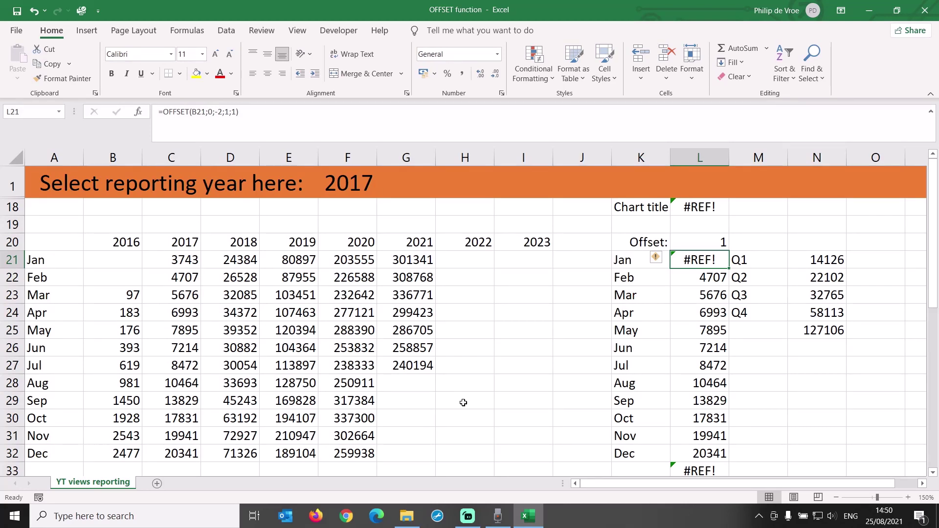
key("ctrl+z")
Try a height of 2 and a width of 2 in the OFFSET formula in L21 and undo the change
left_click(766, 49)
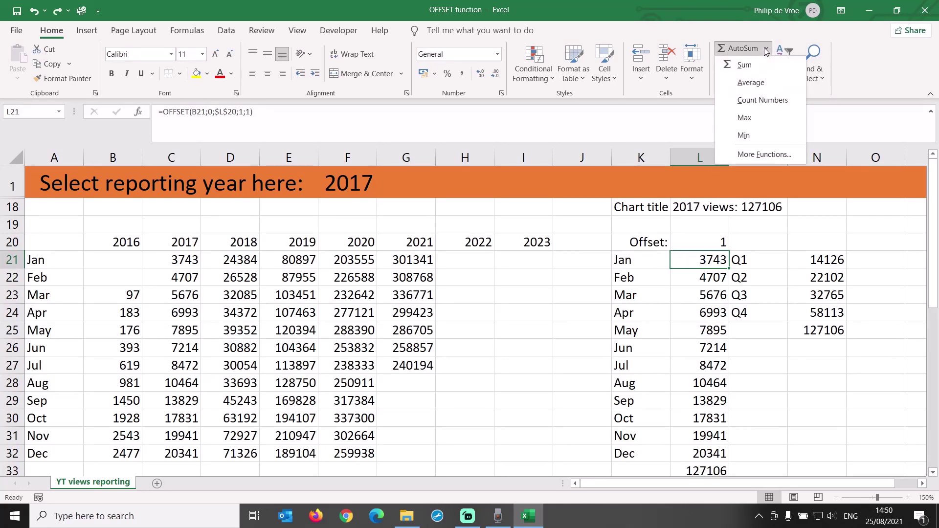
left_click(763, 153)
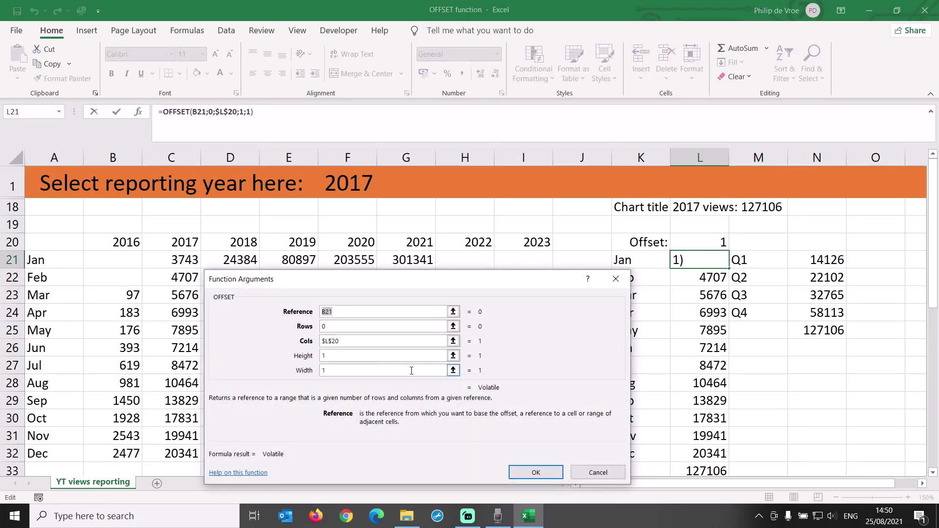
left_click(321, 356)
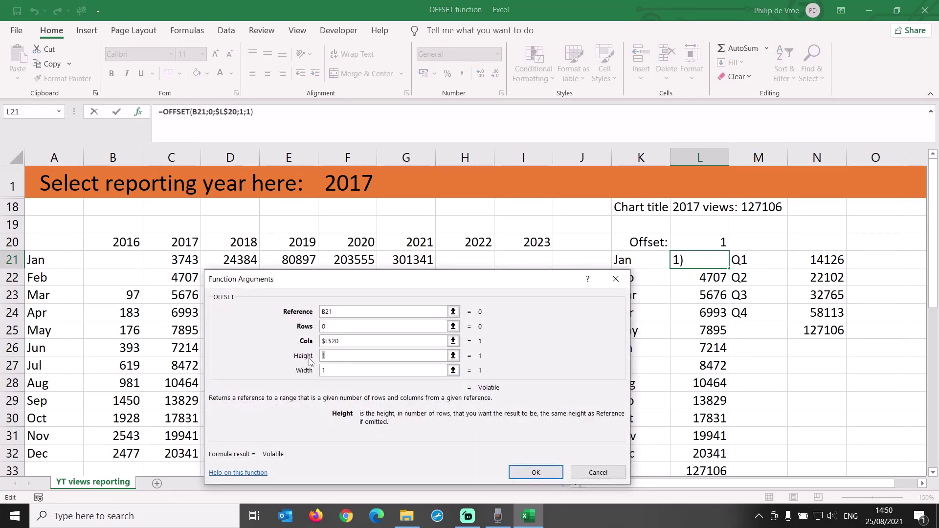
type("2")
key("Tab")
type("2")
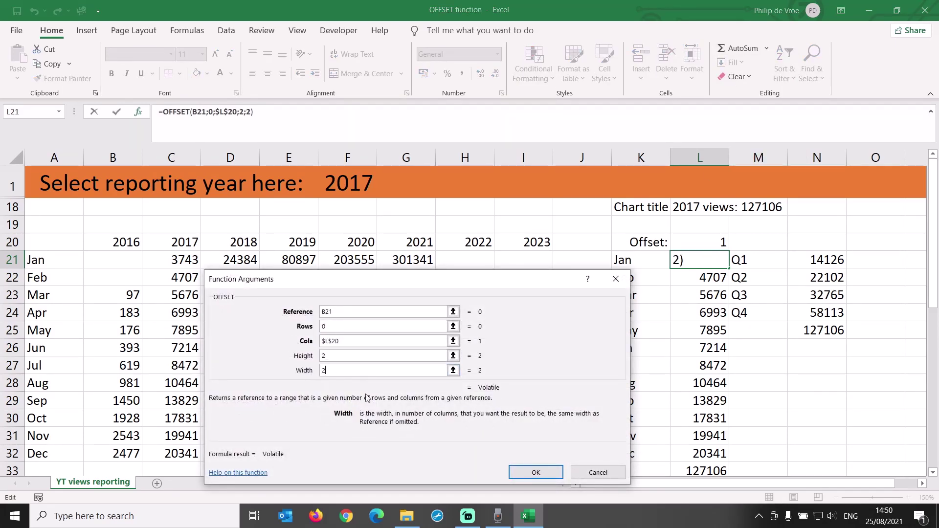
left_click(525, 472)
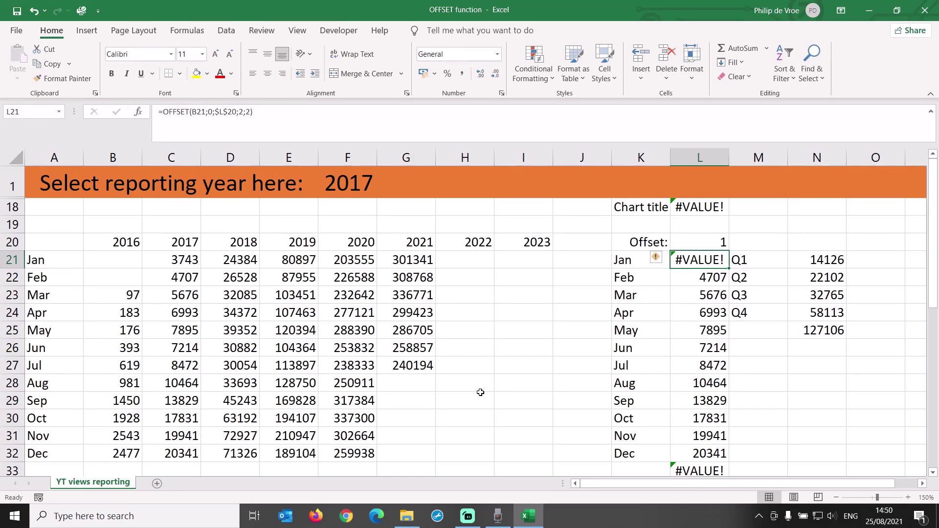
key("ctrl+z")
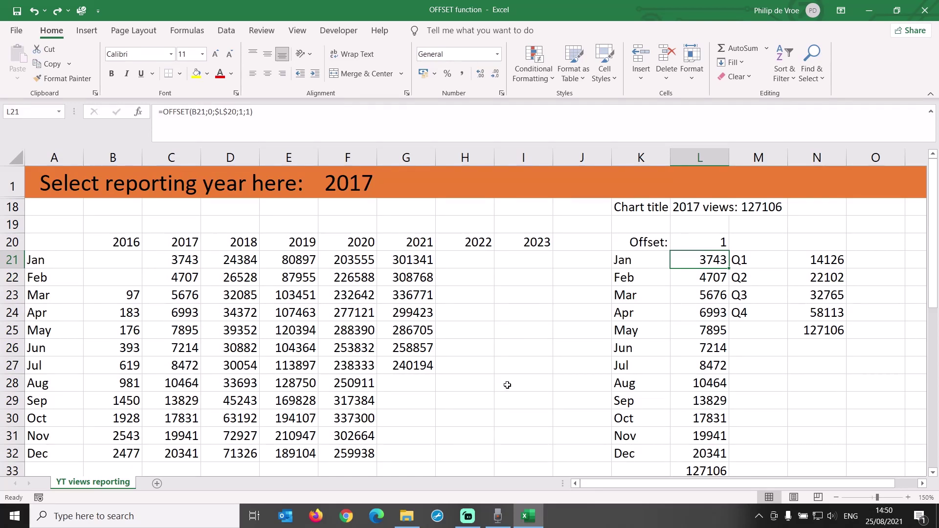
Open the function arguments of the Q1 formula in N21, which sums an OFFSET range
left_click(800, 256)
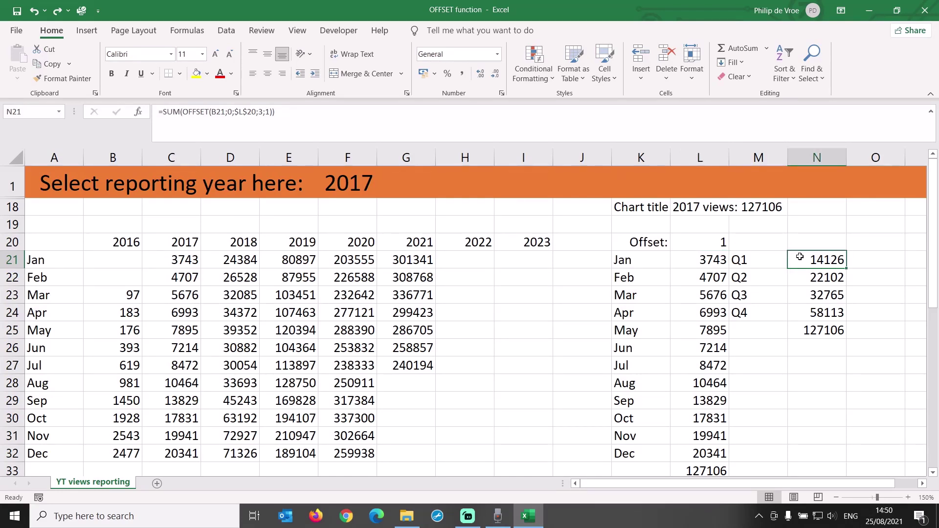
left_click(767, 48)
left_click(766, 154)
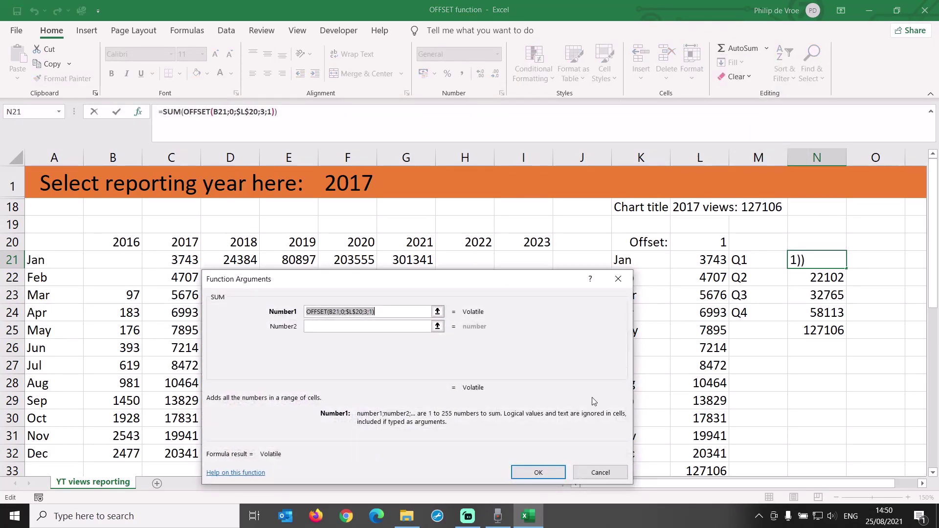
Close the Q1 function arguments and compare the Q1 and Q2 sums with the January–March and April–June 2017 source cells
key("Return")
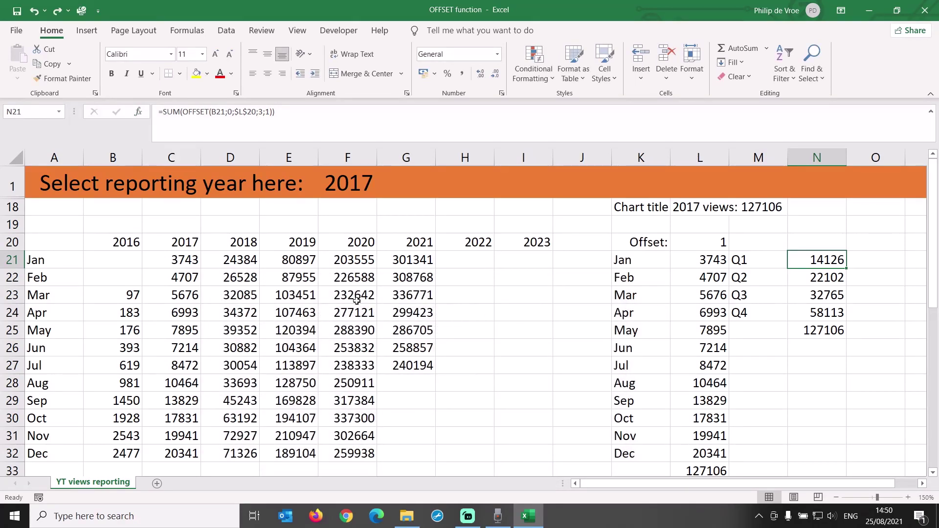
left_click_drag(184, 261, 182, 295)
left_click(804, 276)
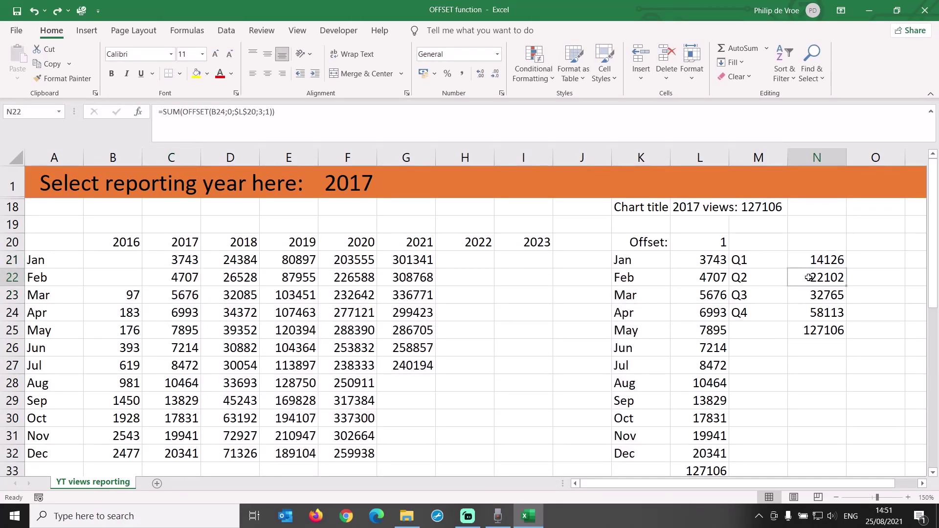
left_click_drag(186, 317, 179, 350)
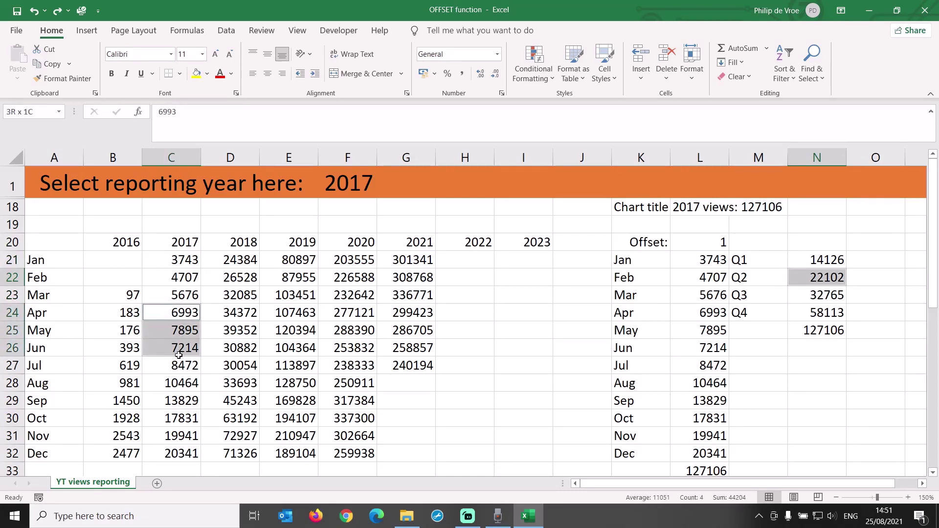
Reopen the function arguments of the Q1 formula in N21 and examine each argument of the nested OFFSET
left_click(824, 259)
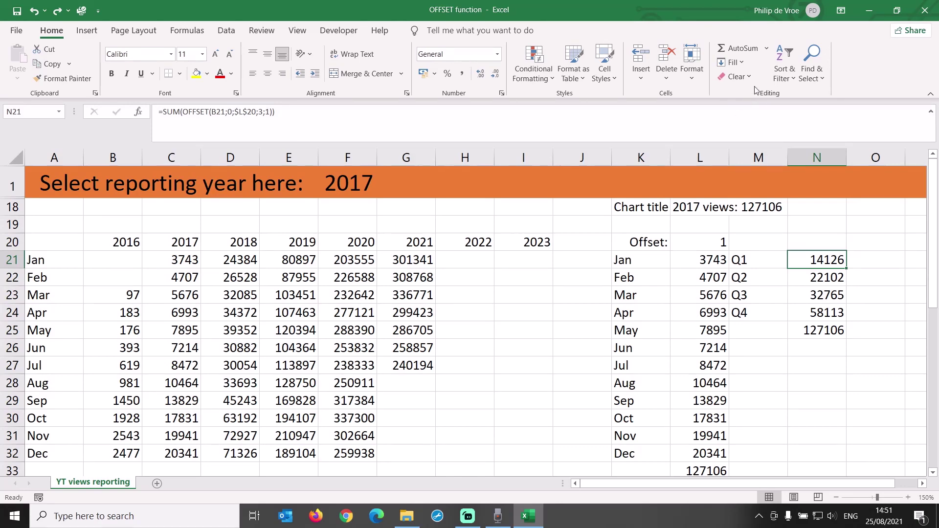
left_click(767, 48)
left_click(758, 154)
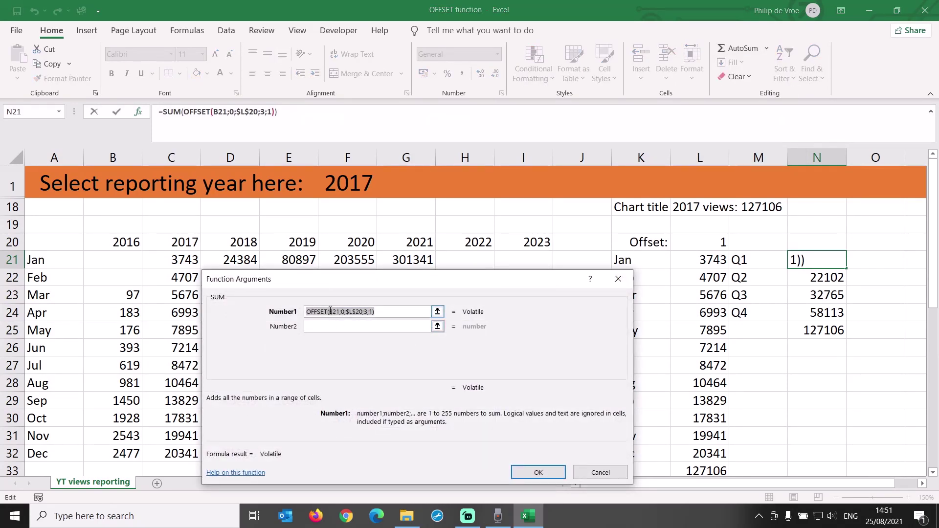
left_click(329, 311)
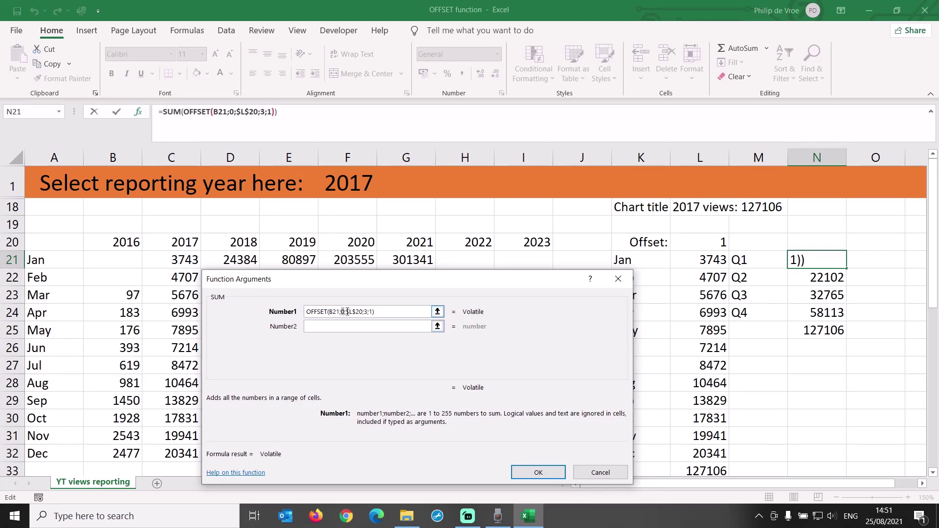
left_click_drag(347, 311, 361, 313)
left_click(365, 311)
double_click(370, 311)
key("Return")
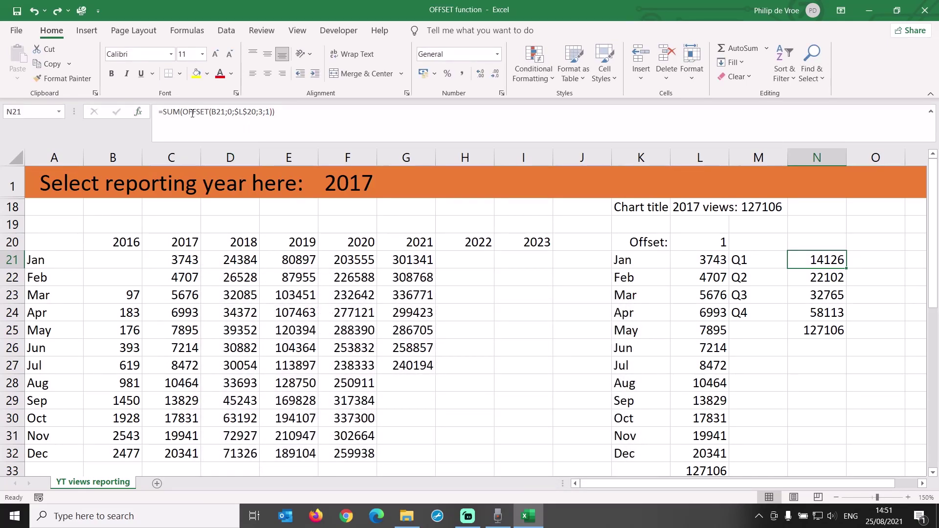
Inspect the starting reference of the OFFSET in each quarterly formula from N21 to N24
left_click(221, 112)
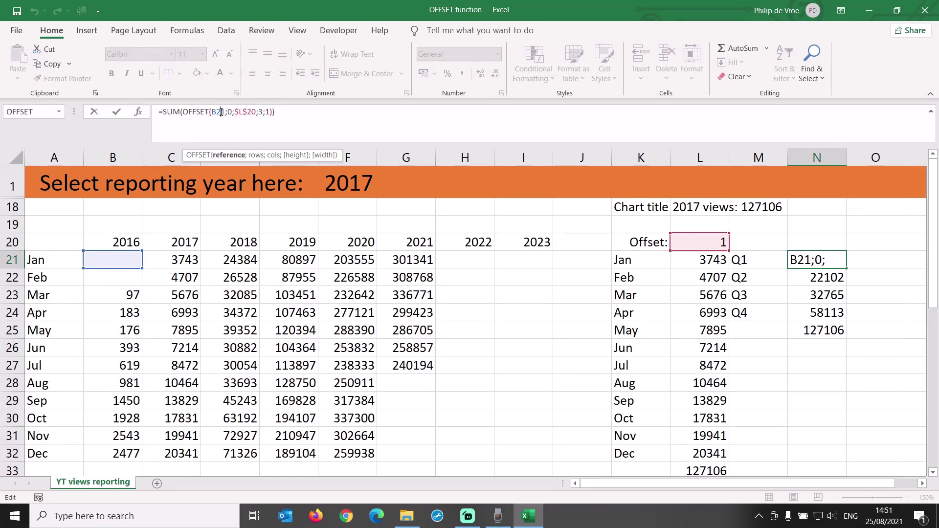
key("Escape")
left_click(802, 279)
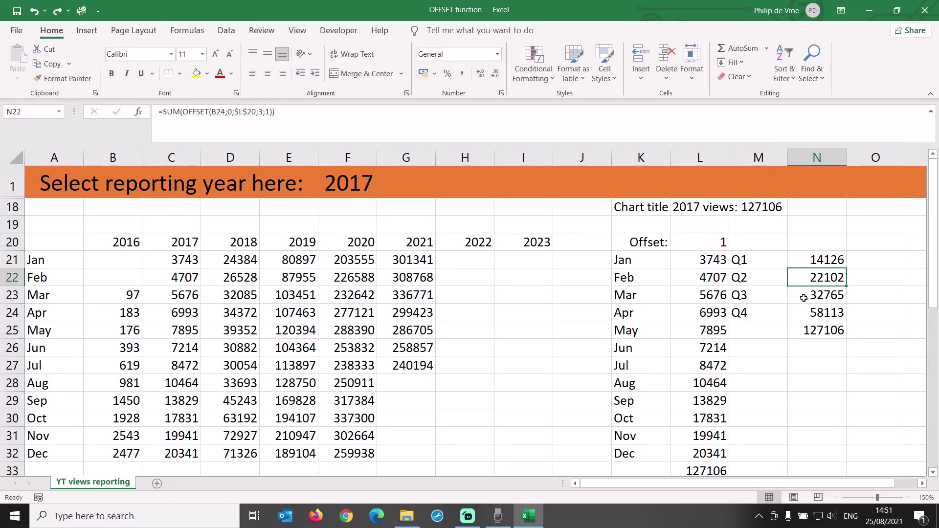
left_click(803, 295)
key("F2")
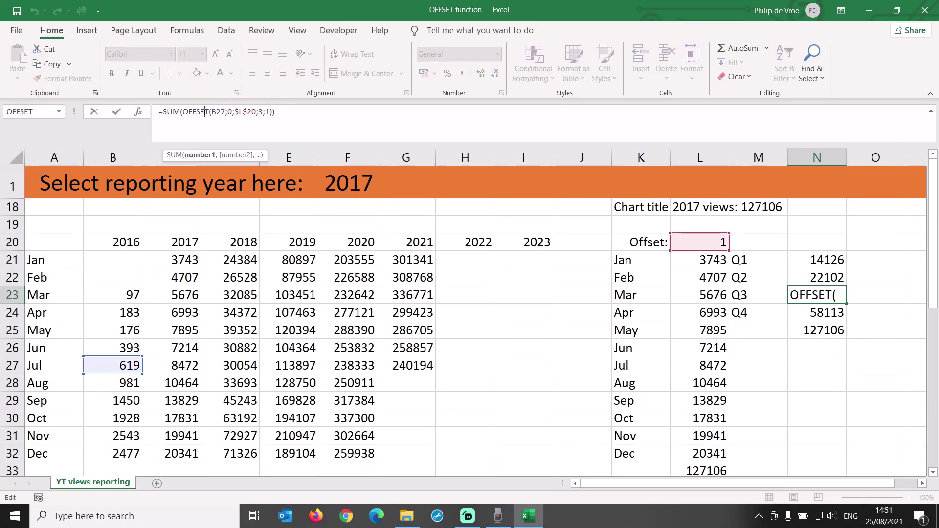
left_click(801, 313)
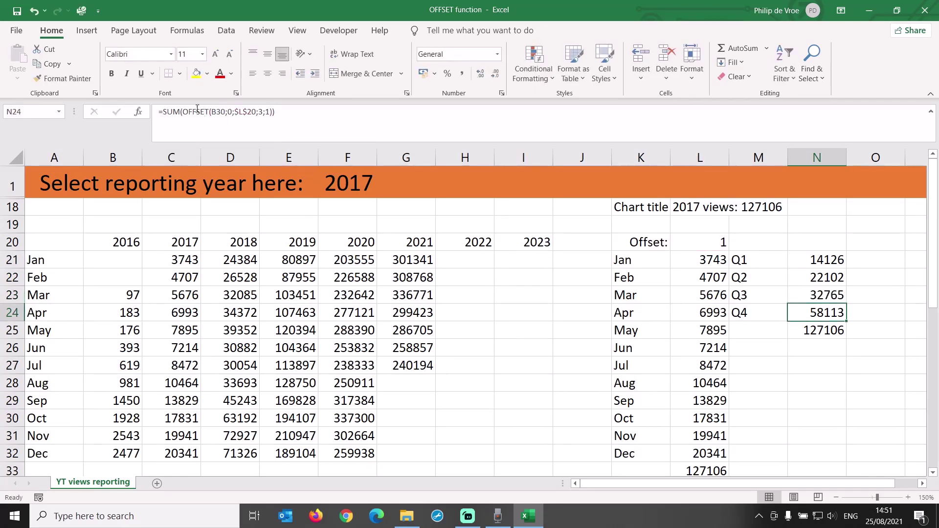
left_click(217, 114)
key("Escape")
Compare the quarterly total in N25 with the monthly total in L33
left_click(808, 330)
left_click(709, 469, "ctrl")
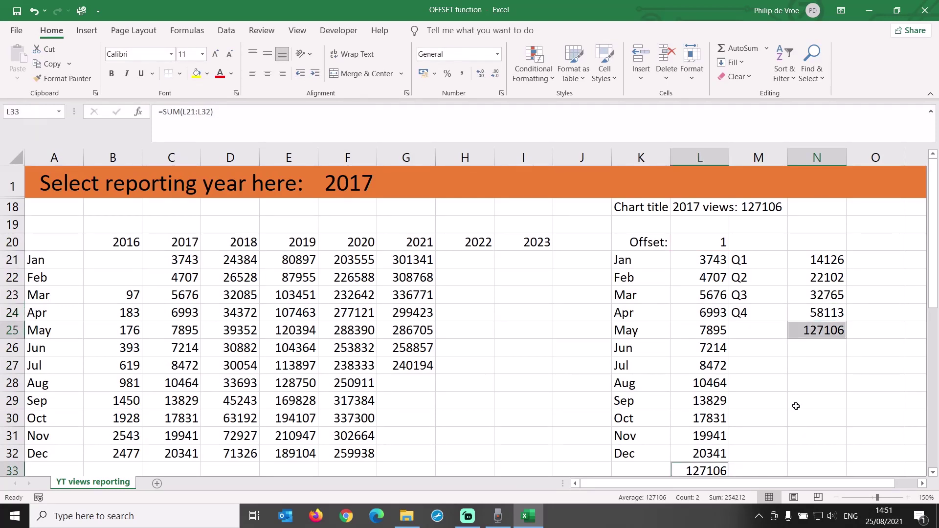
left_click(807, 348)
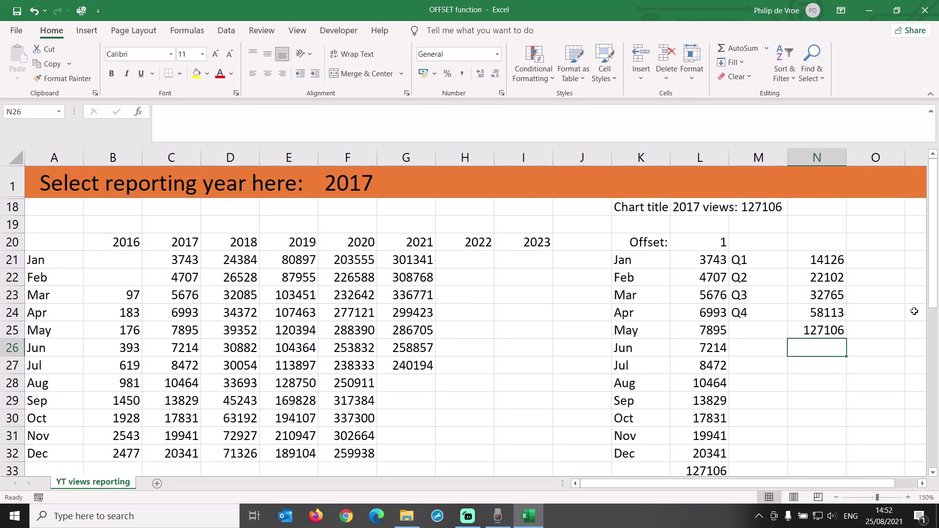
Examine the function arguments of the latest month formula in G35, especially COUNTA(G21:G32) as the Rows argument
scroll(914, 312, "down", 2)
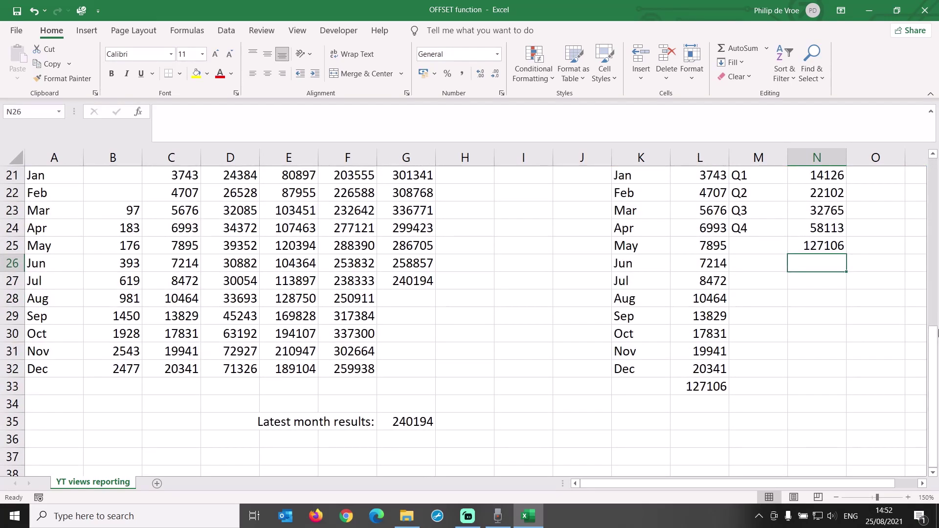
left_click_drag(935, 333, 936, 328)
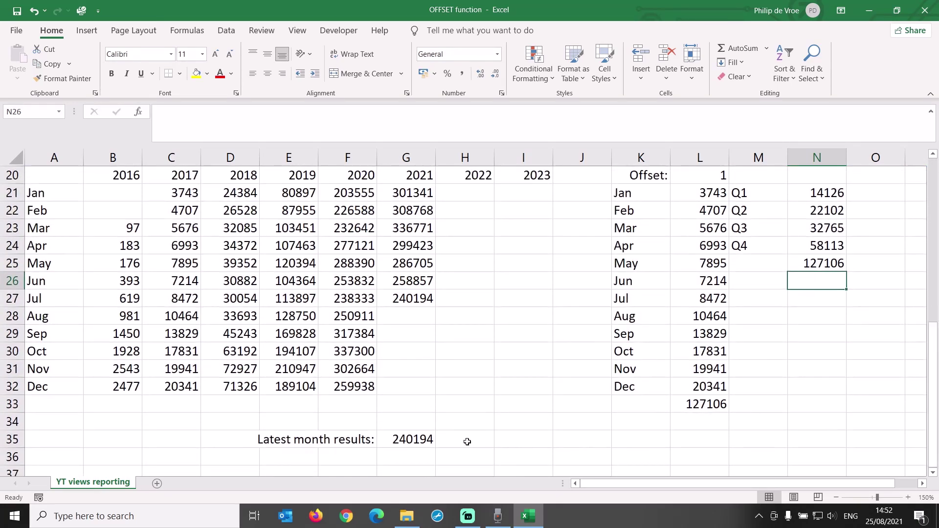
left_click(420, 441)
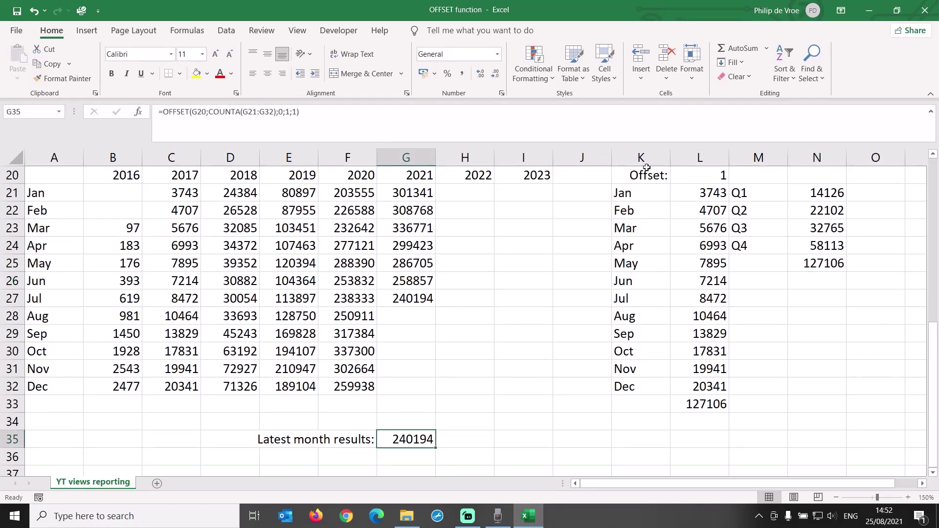
left_click(767, 48)
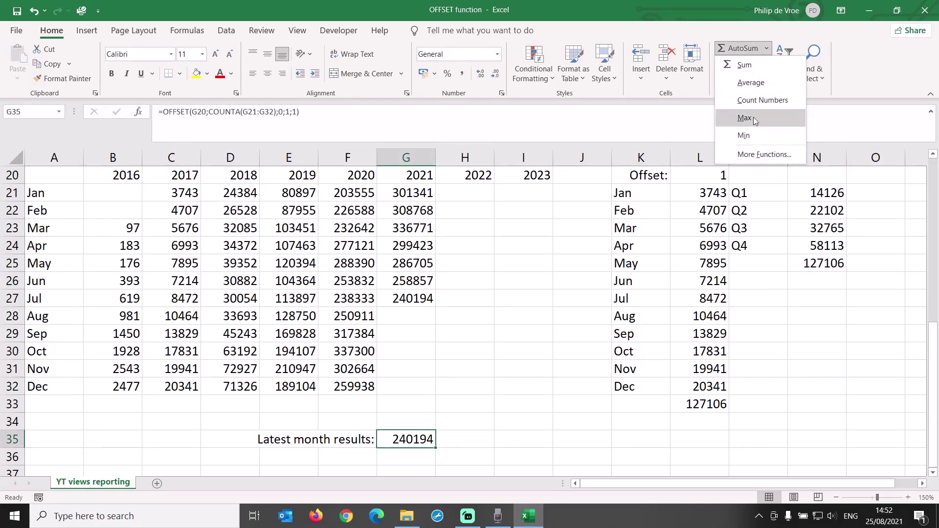
left_click(756, 156)
left_click_drag(525, 288, 774, 208)
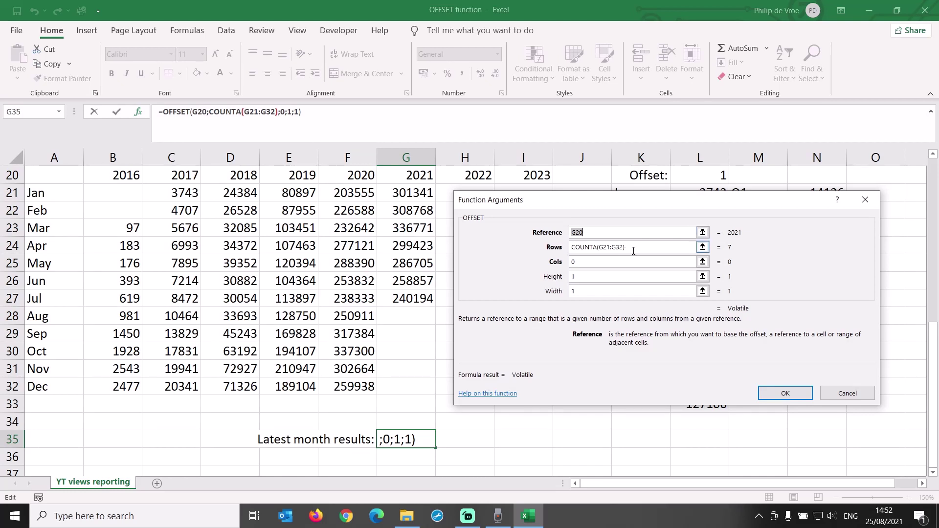
left_click_drag(635, 248, 572, 249)
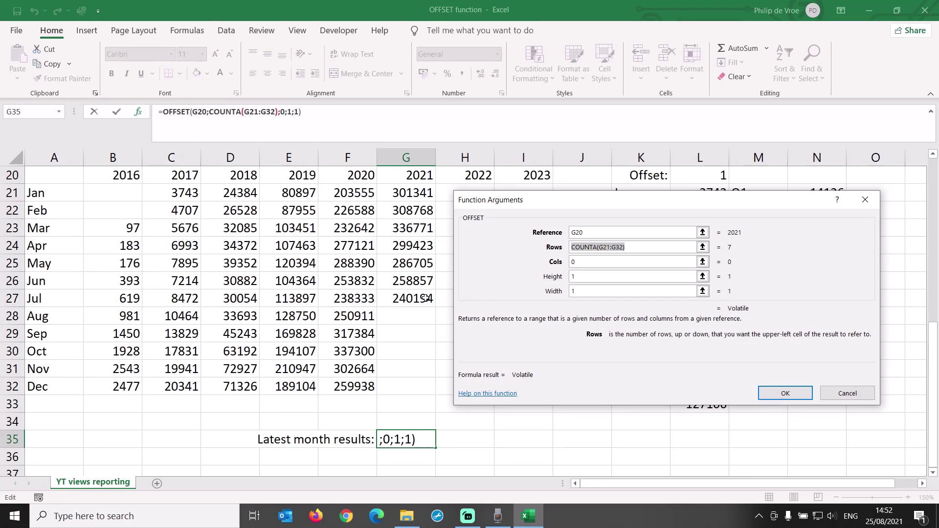
left_click(793, 392)
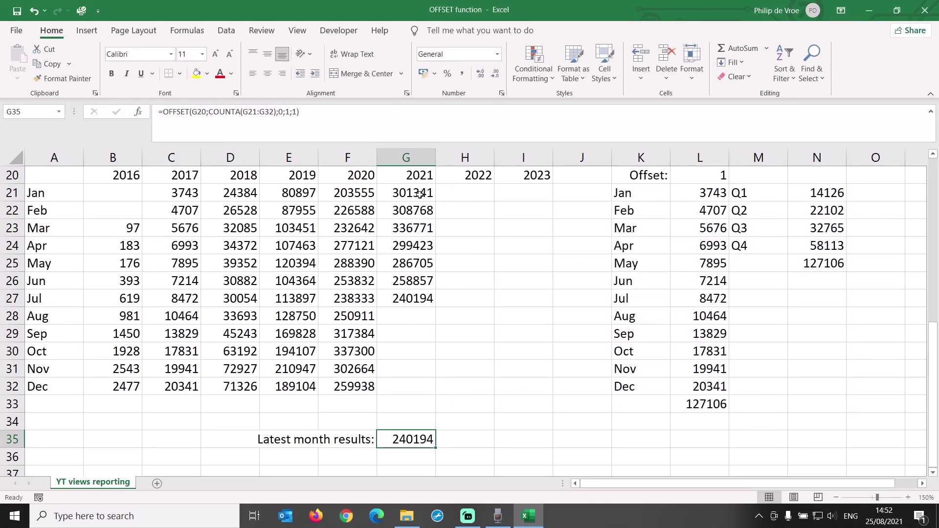
Go through the filled 2021 months from G21 to G27 and compare the July value with the latest month result in G35
left_click(419, 198)
left_click(420, 209)
left_click(420, 229)
left_click(420, 247)
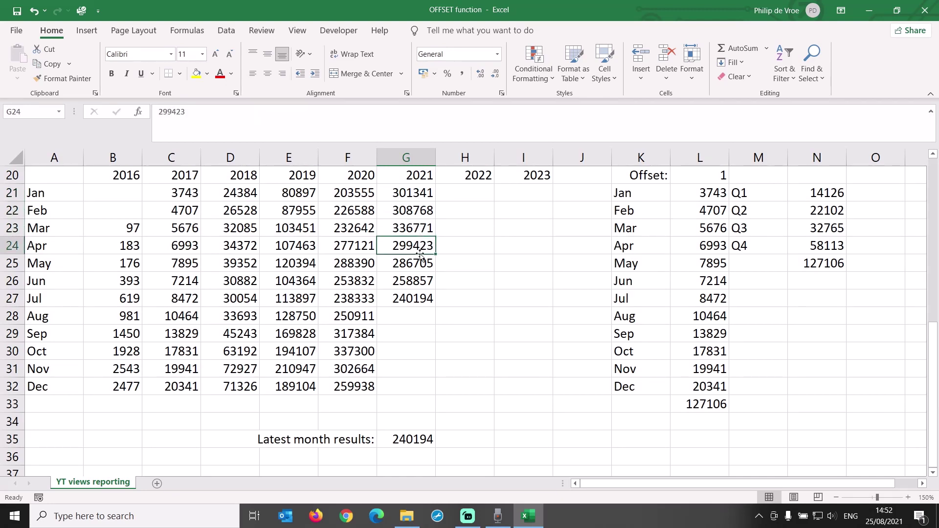
left_click(420, 266)
left_click(419, 278)
left_click(420, 296)
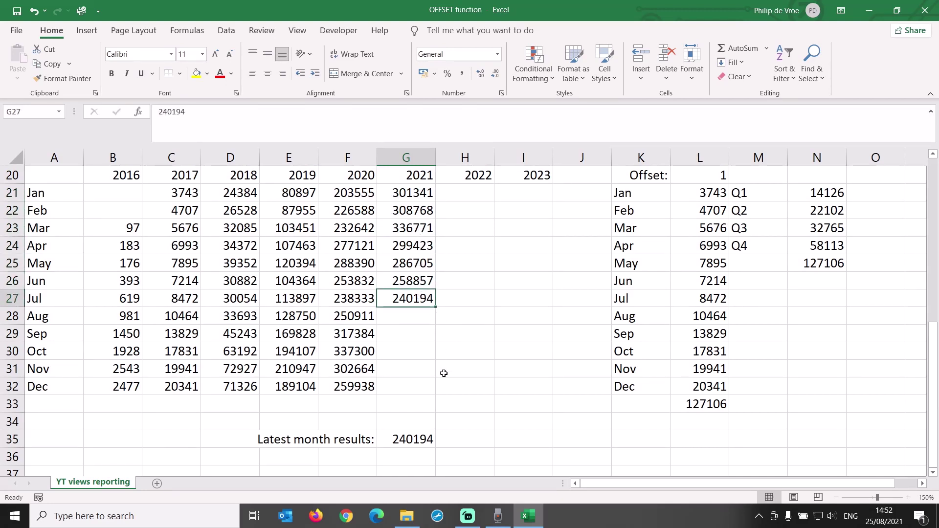
left_click(418, 437, "ctrl")
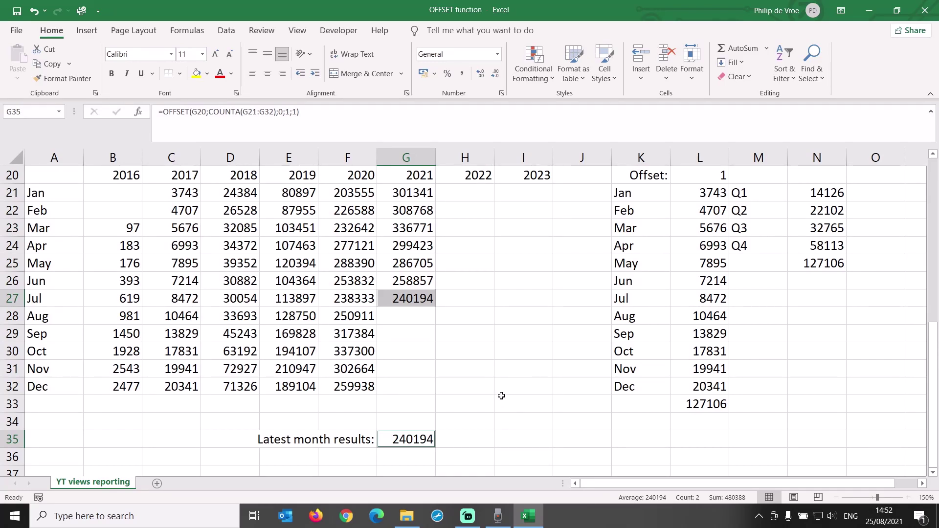
Try 500000 as the August 2021 views in G28, compare it with the latest month result in G35, and undo the entry
left_click(407, 318)
type("500000")
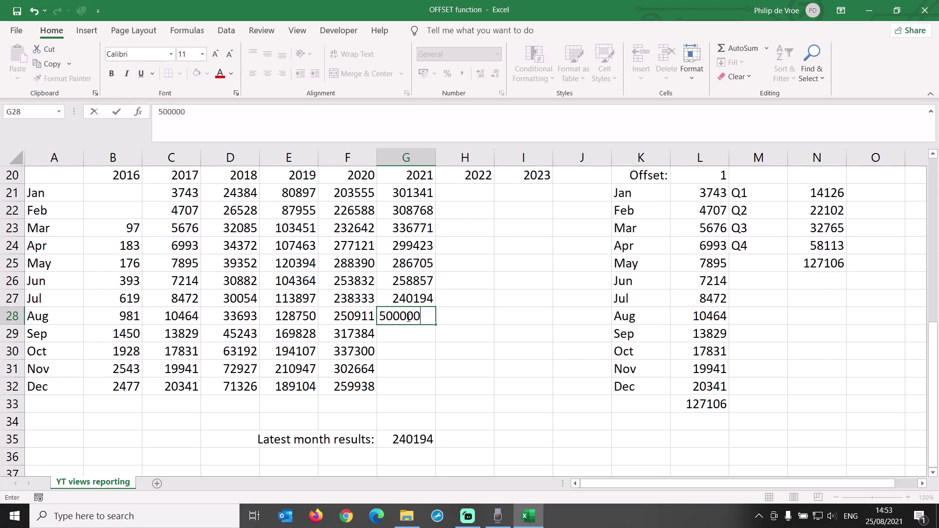
key("Return")
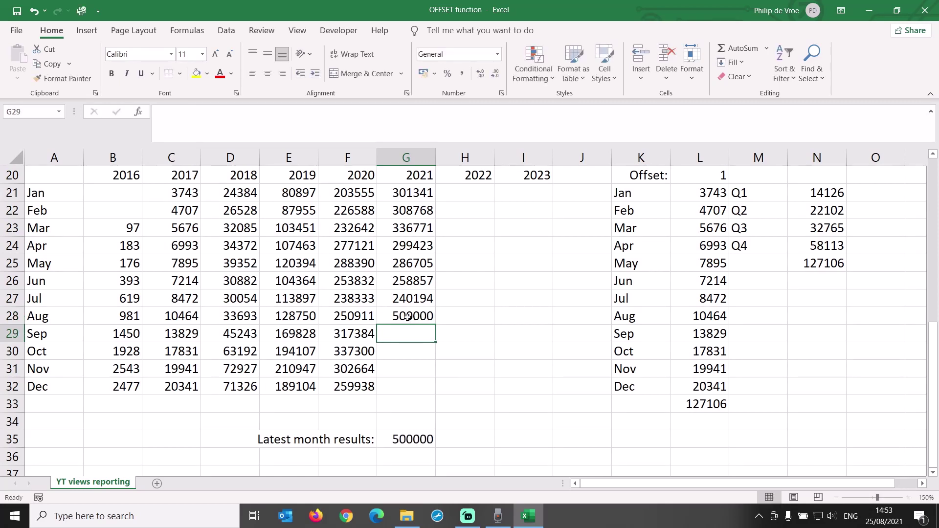
left_click(418, 435)
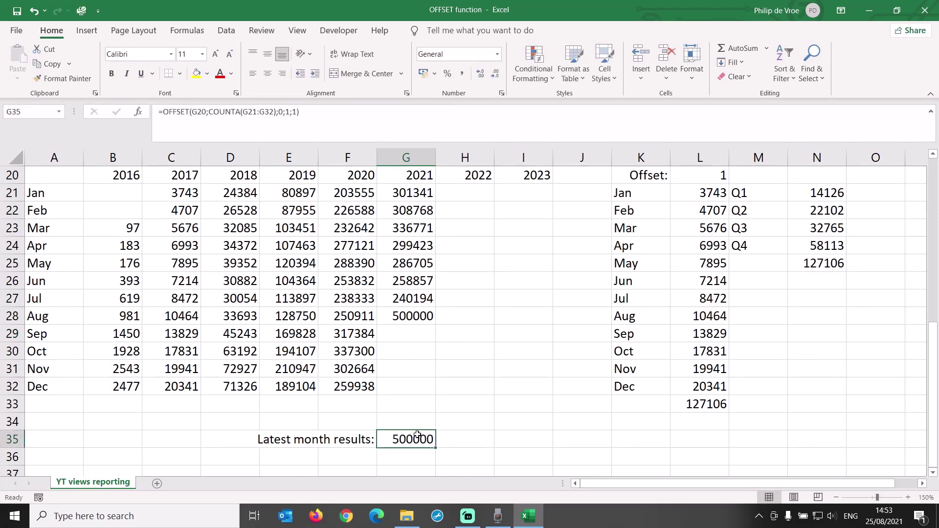
left_click(419, 318, "ctrl")
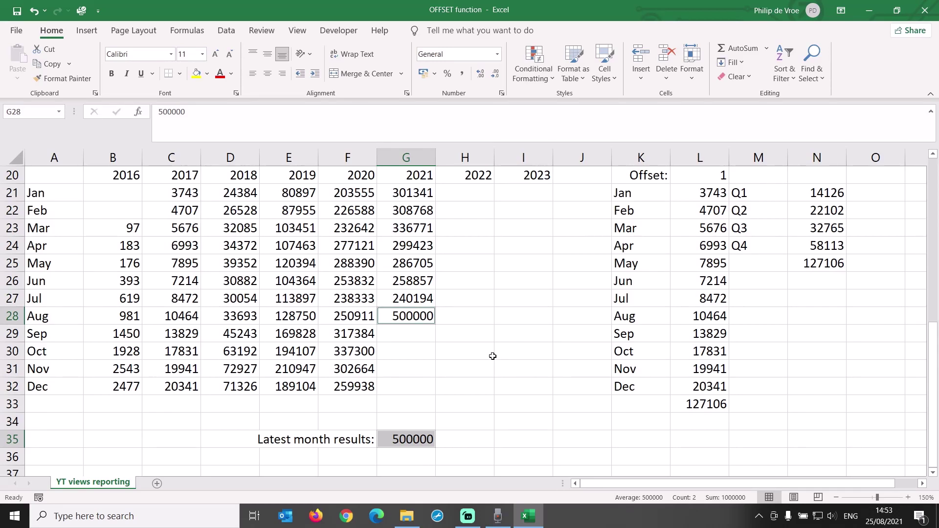
key("ctrl+z")
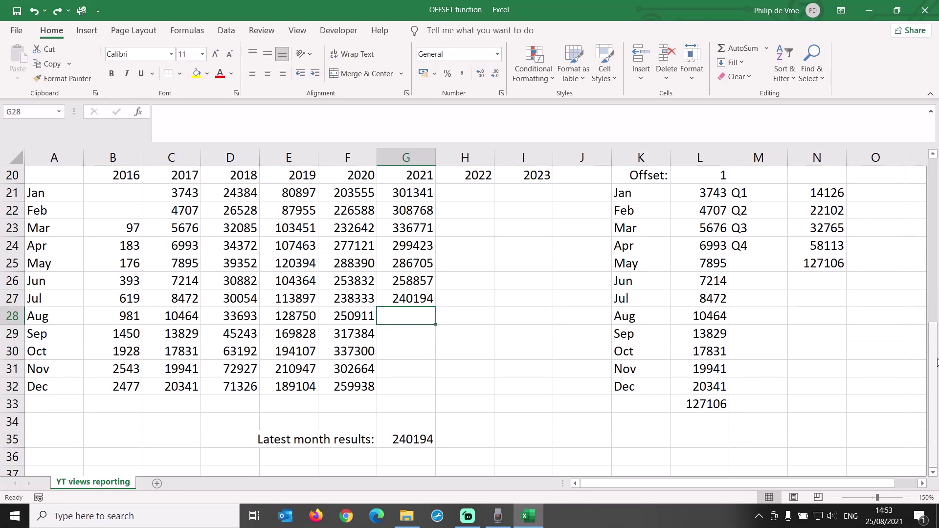
Unhide the rows between 1 and 18 that contain the two charts
left_click_drag(938, 375, 924, 122)
left_click_drag(12, 183, 12, 207)
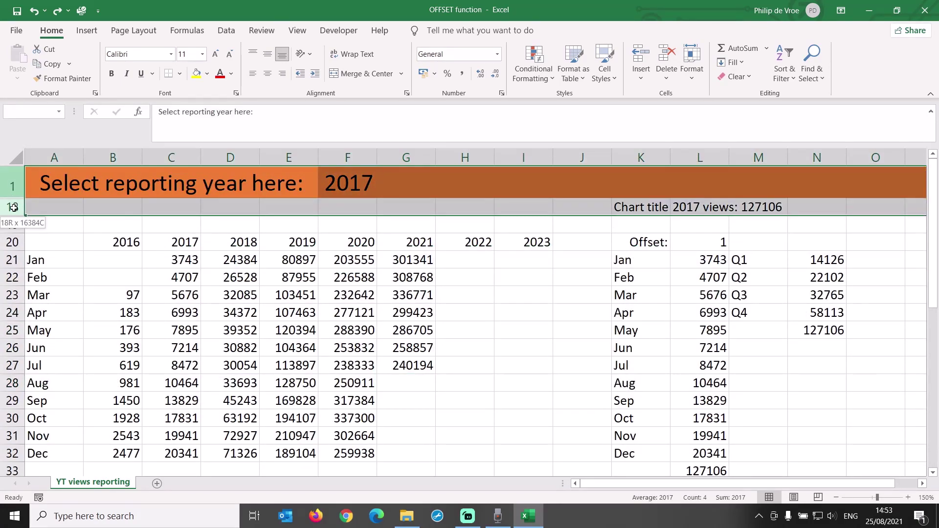
right_click(14, 208)
left_click(58, 419)
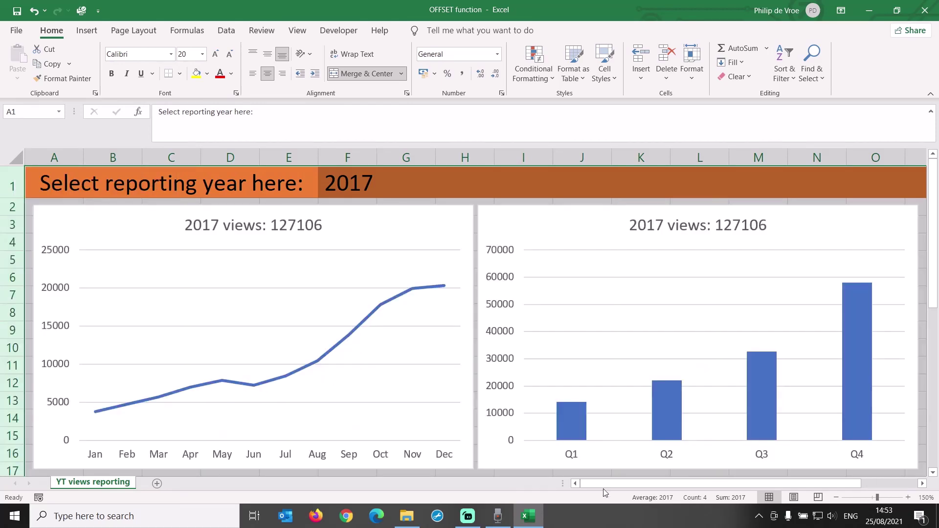
left_click(837, 497)
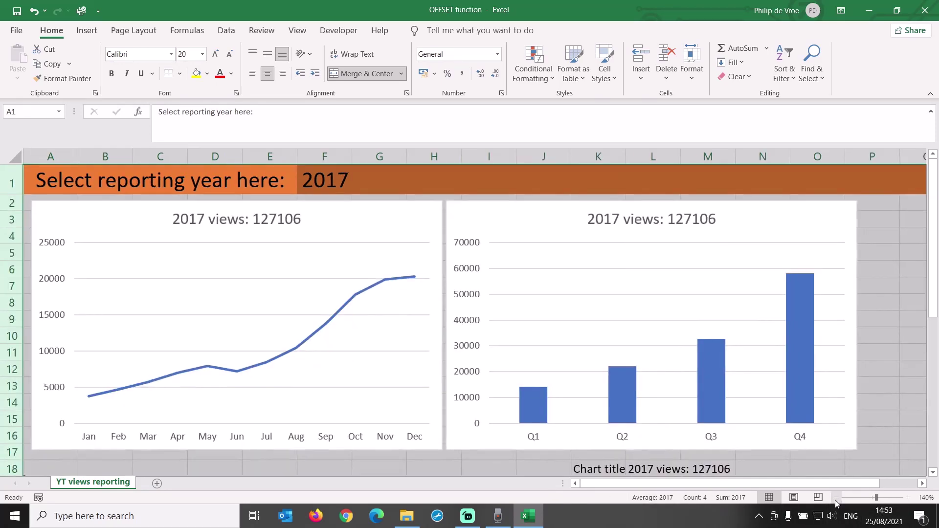
Check the line chart's title link and switch the reporting year in F1 to 2018, finishing on 2019
left_click(266, 220)
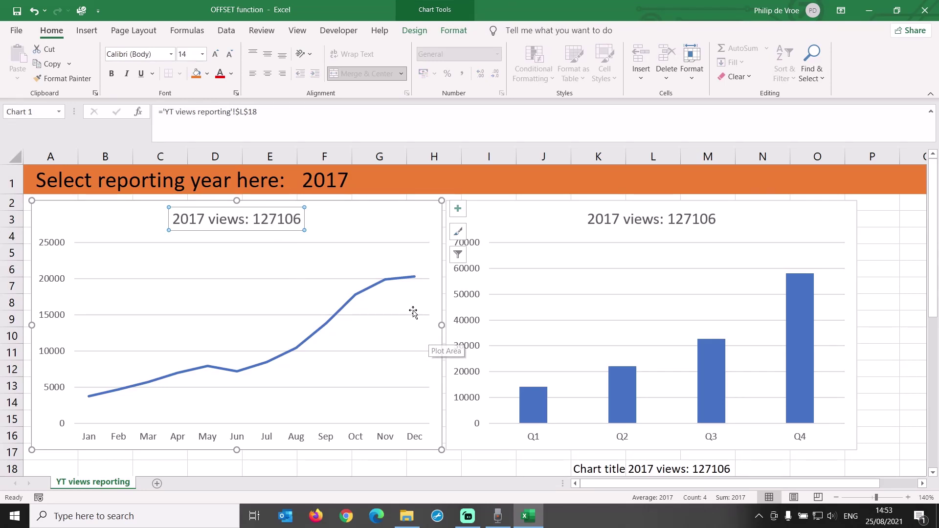
left_click(341, 182)
left_click(357, 188)
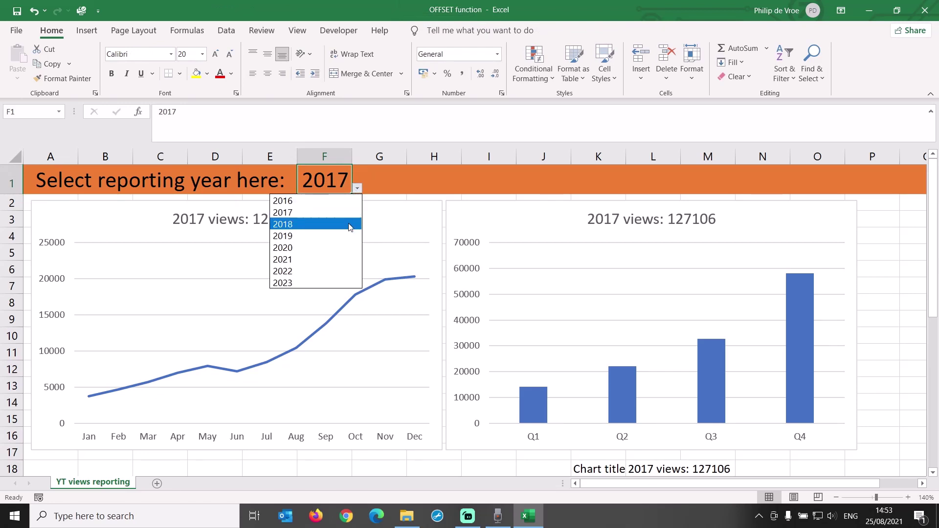
left_click(347, 226)
left_click(358, 189)
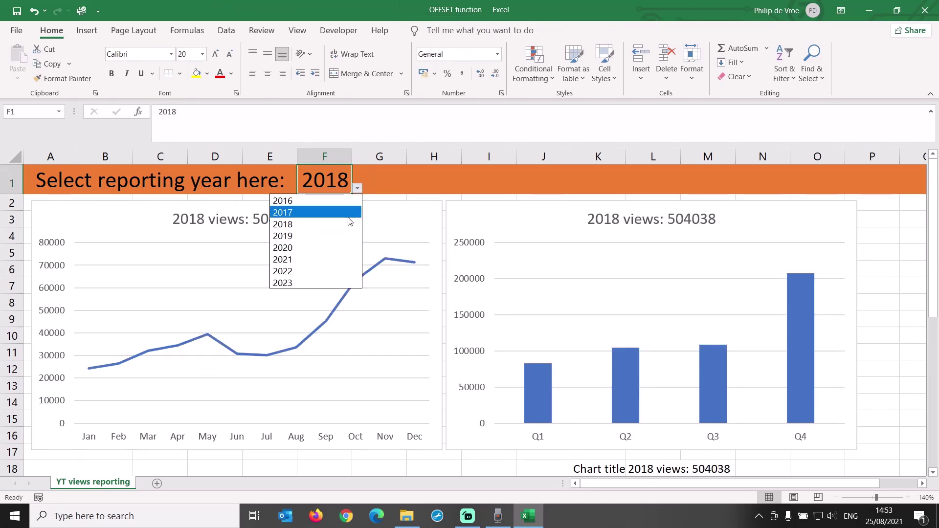
left_click(349, 235)
Check the line chart title's link to L18 and trace the precedents of the title formula in L18
left_click(283, 221)
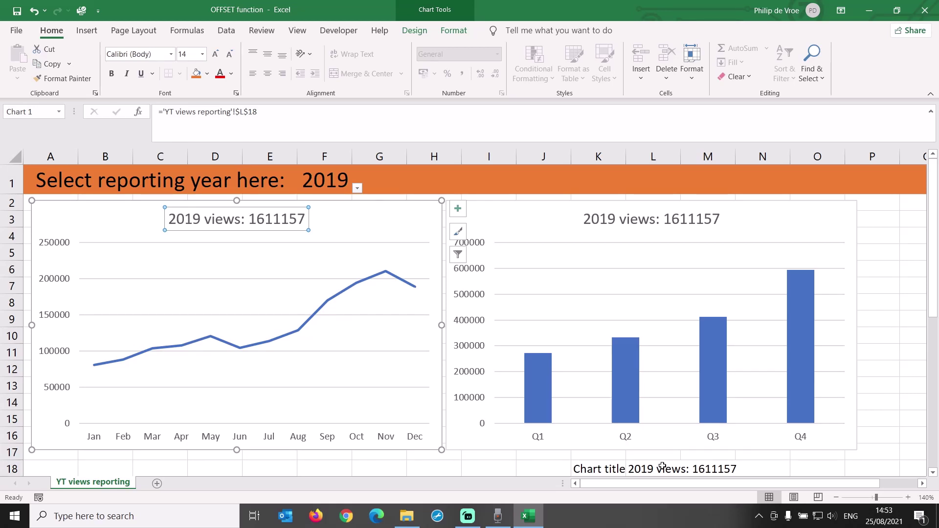
left_click(661, 467)
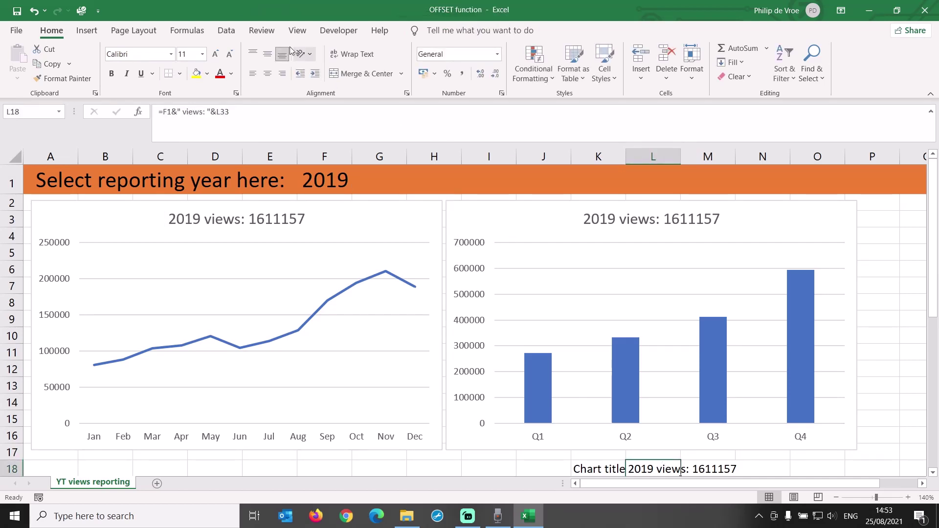
left_click(262, 32)
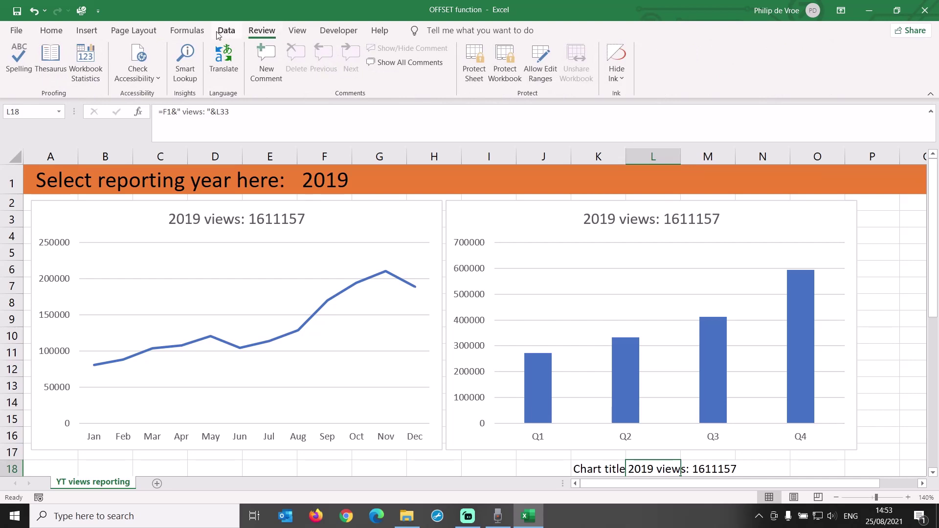
left_click(188, 31)
left_click(512, 54)
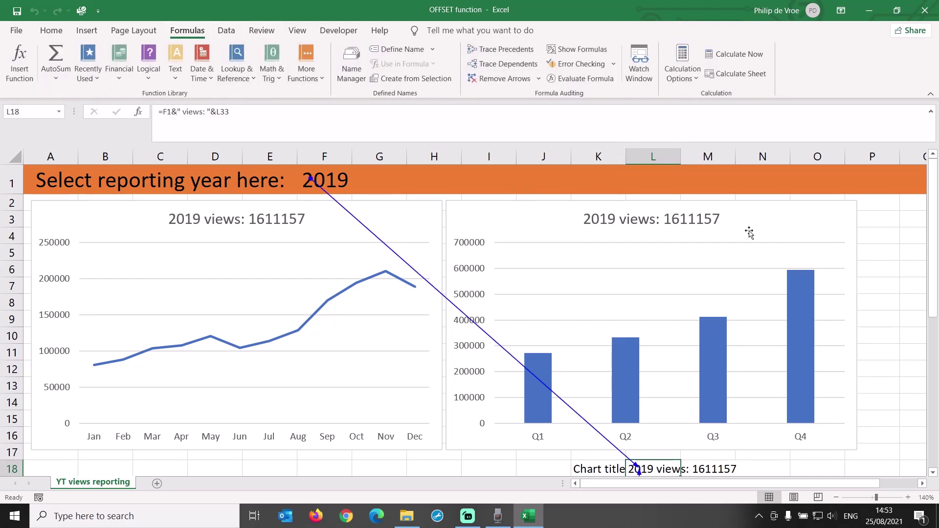
left_click_drag(937, 303, 937, 348)
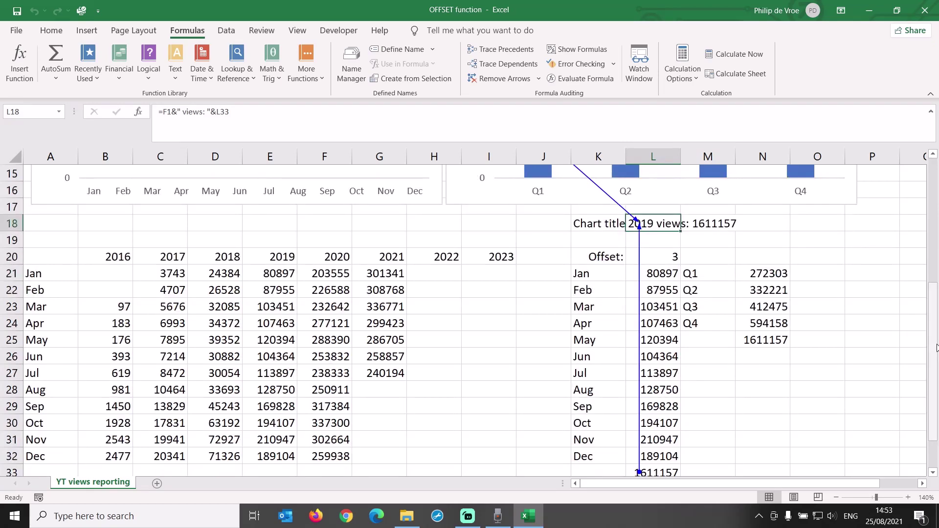